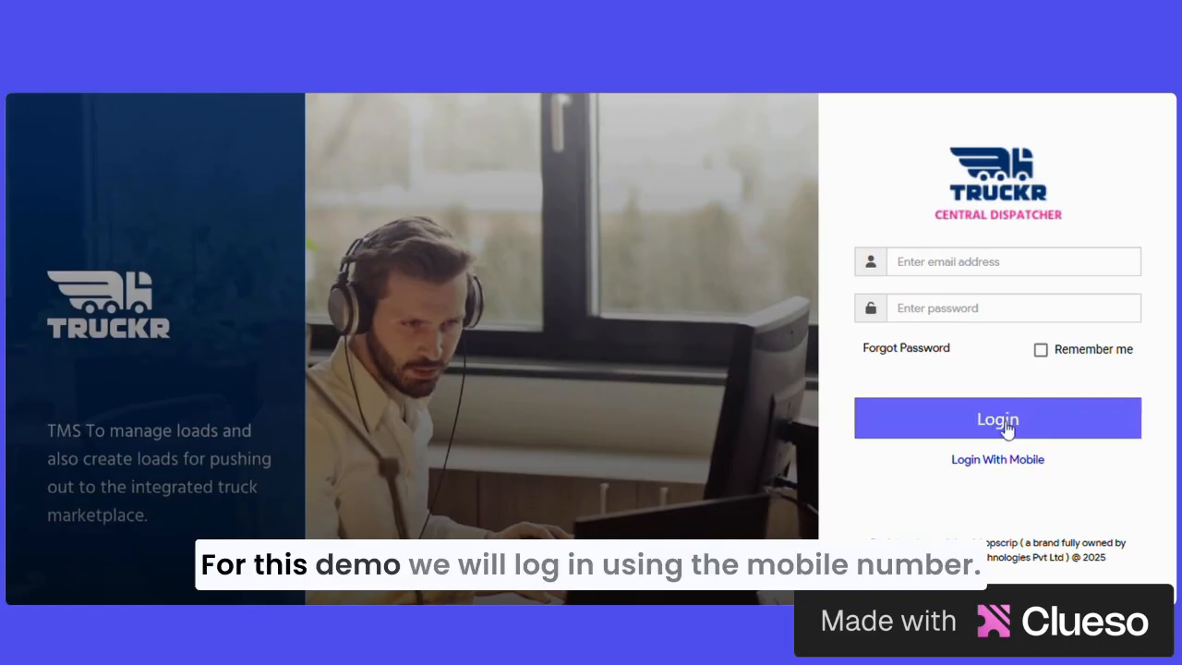
Step: Switch to mobile login, choose India as the country code, and submit the mobile number
{"action": "left_click", "coordinate": [1016, 460]}
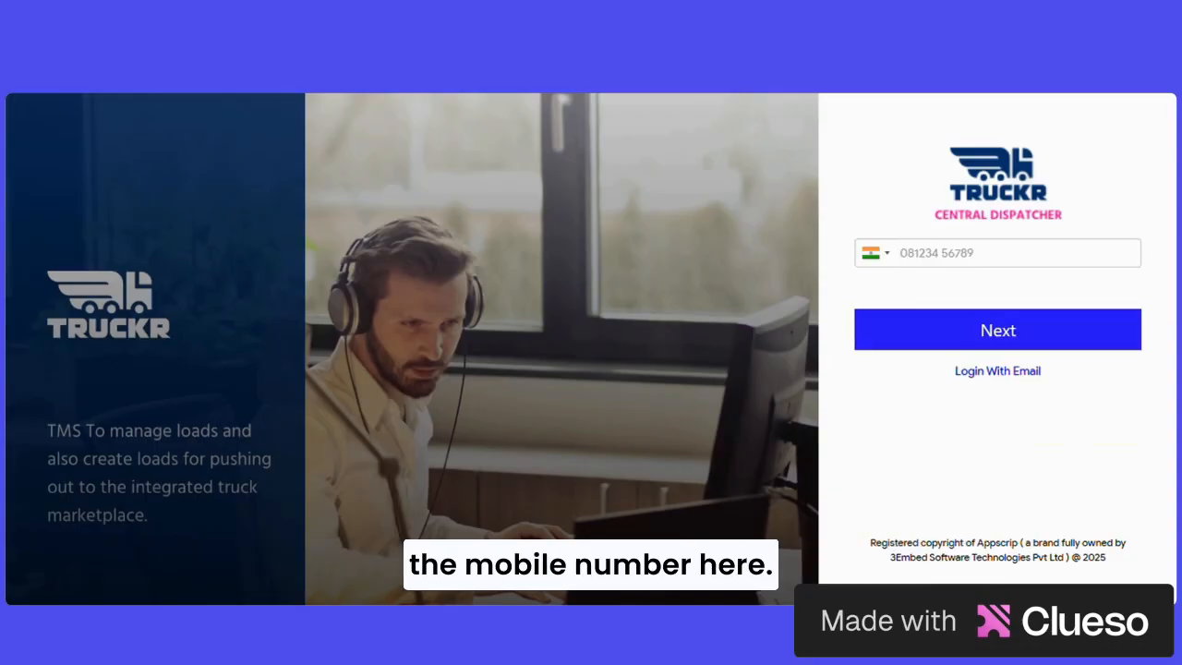
{"action": "left_click", "coordinate": [885, 261]}
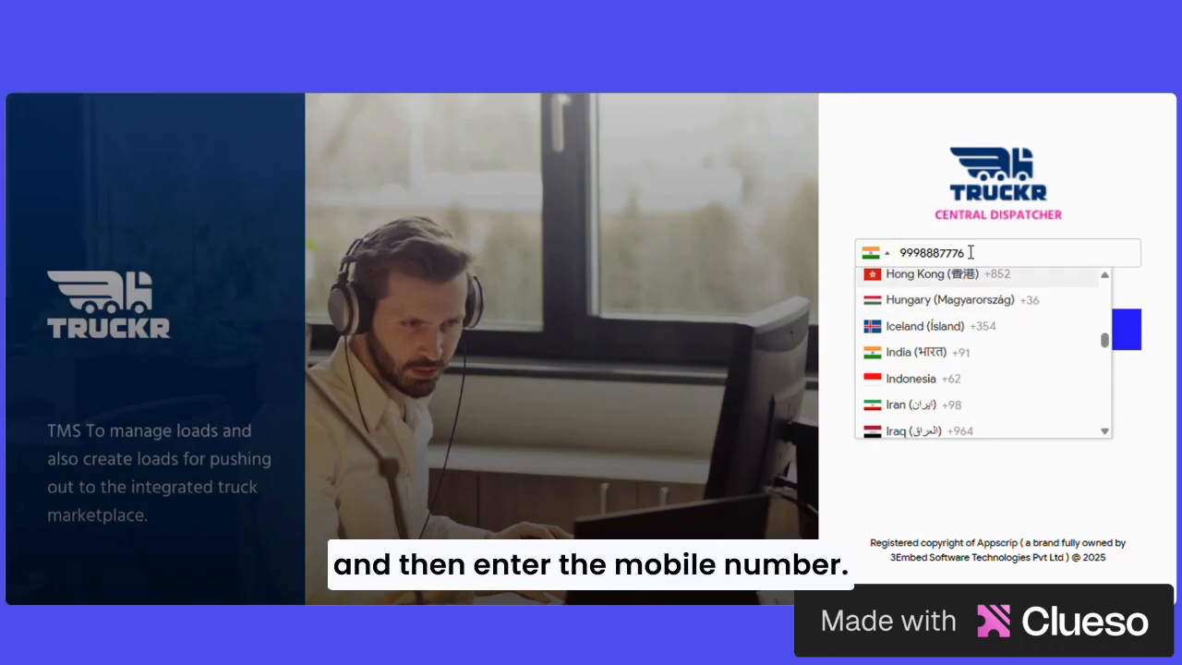
{"action": "left_click", "coordinate": [905, 355]}
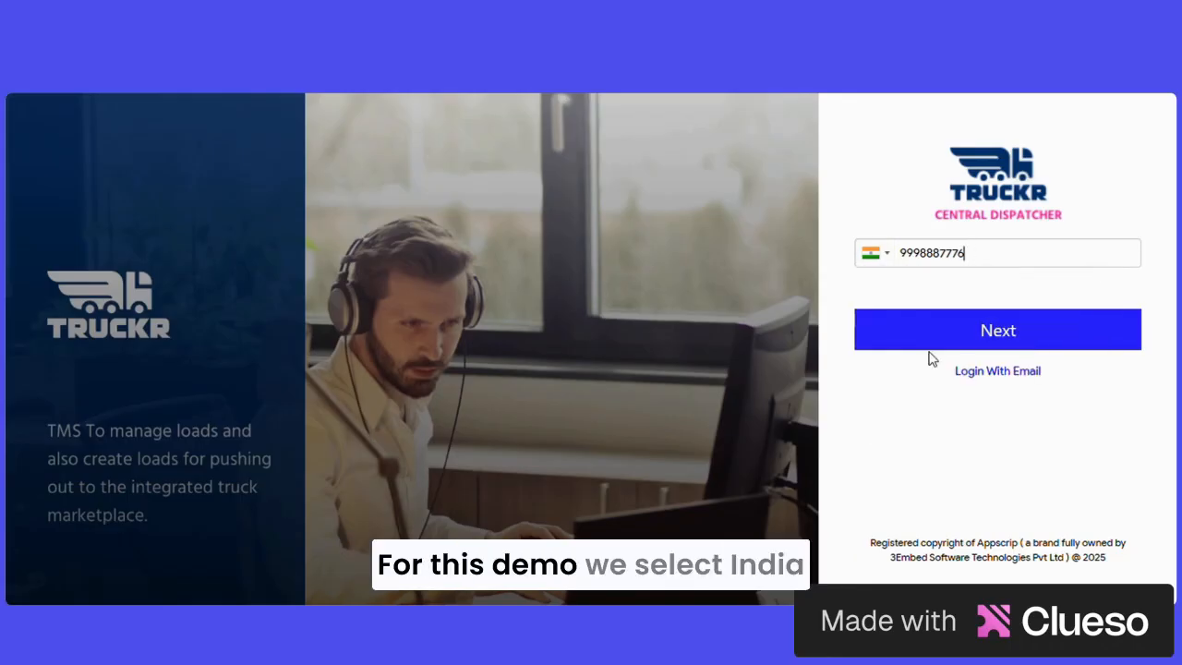
{"action": "left_click", "coordinate": [997, 344]}
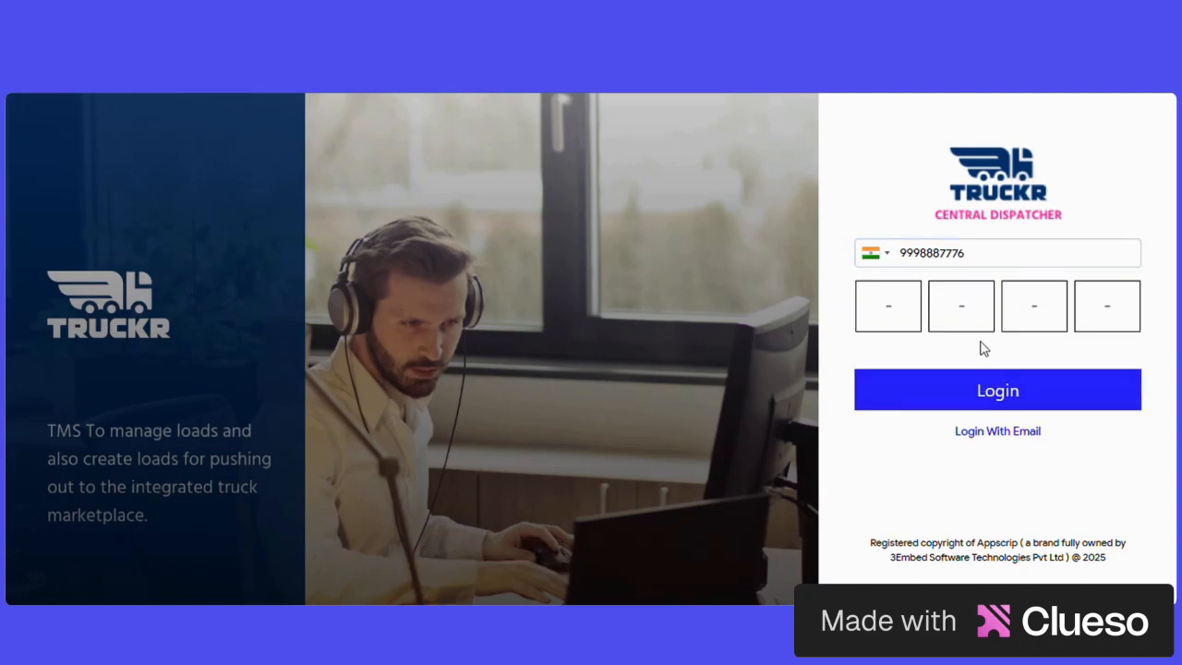
Step: Enter the four-digit verification code and log in to the dispatcher dashboard
{"action": "left_click", "coordinate": [898, 317]}
{"action": "type", "text": "1111"}
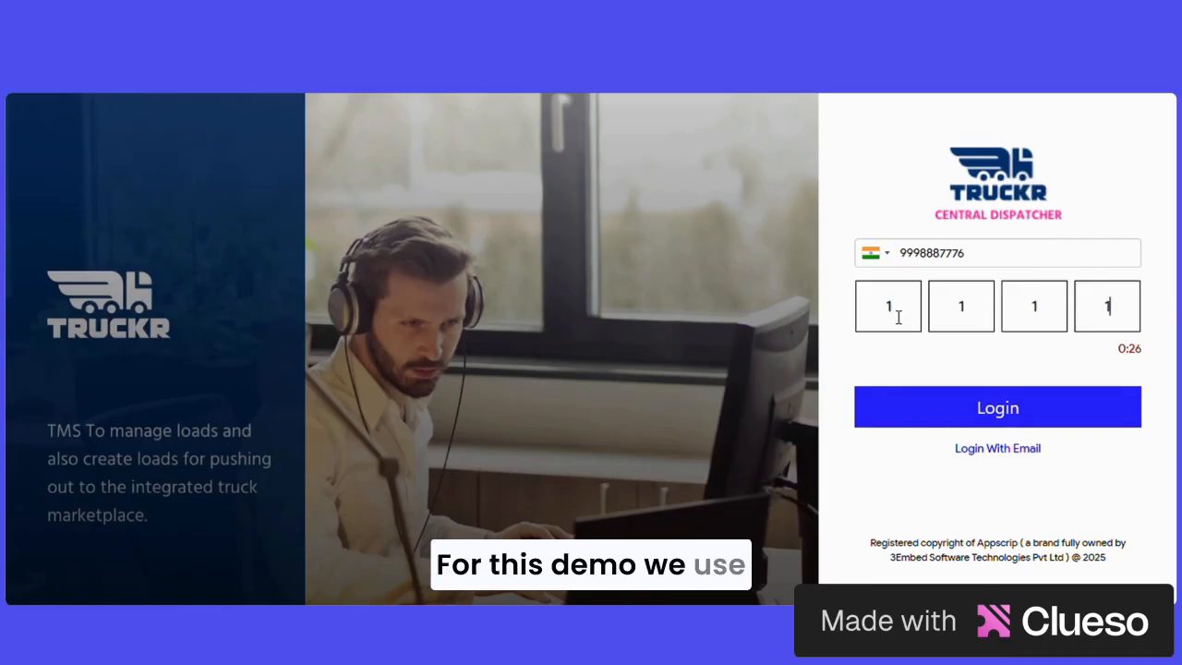
{"action": "left_click", "coordinate": [1024, 411]}
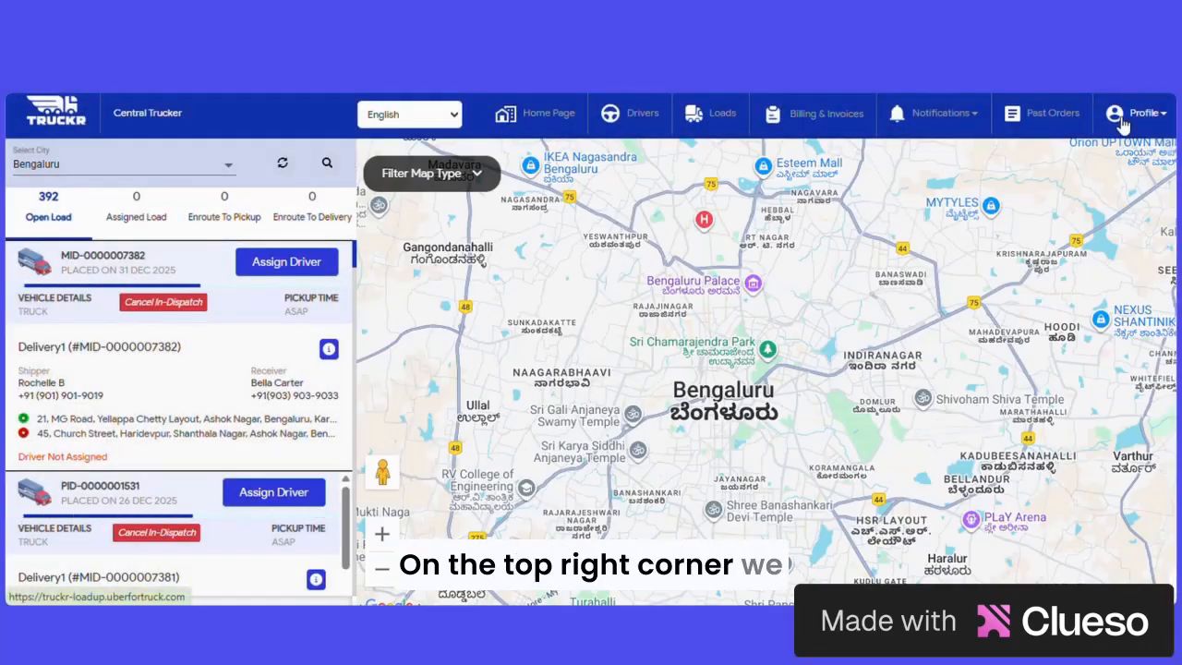
Step: Open the profile menu to review its options, then close it
{"action": "left_click", "coordinate": [1151, 120]}
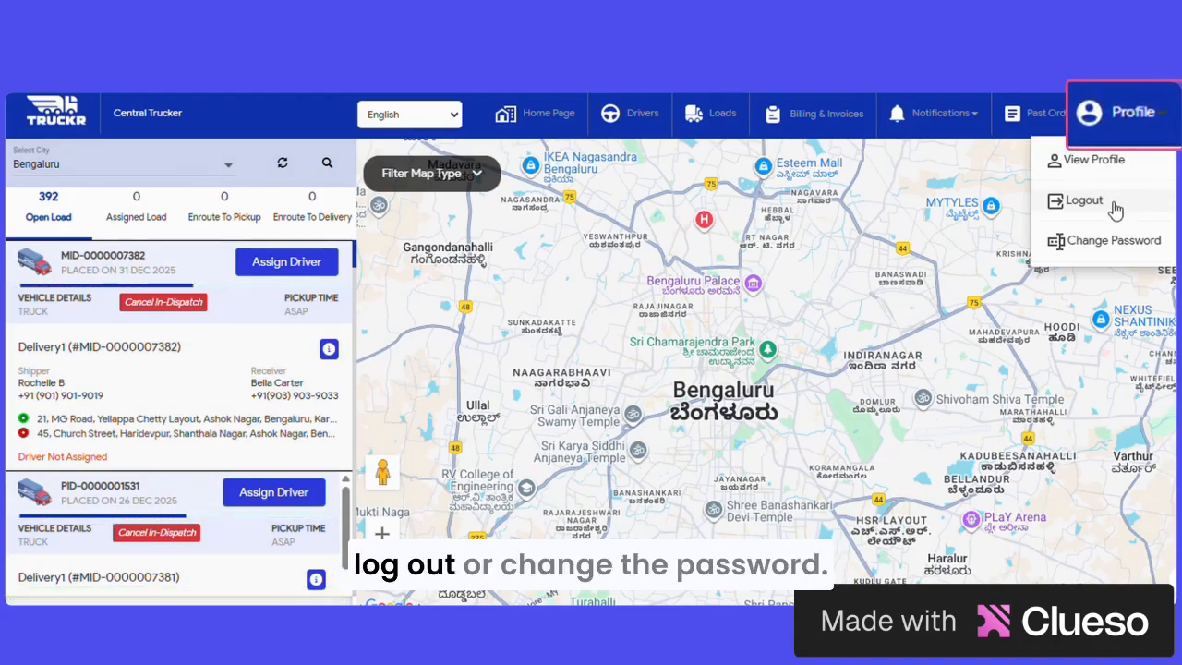
{"action": "left_click", "coordinate": [987, 194]}
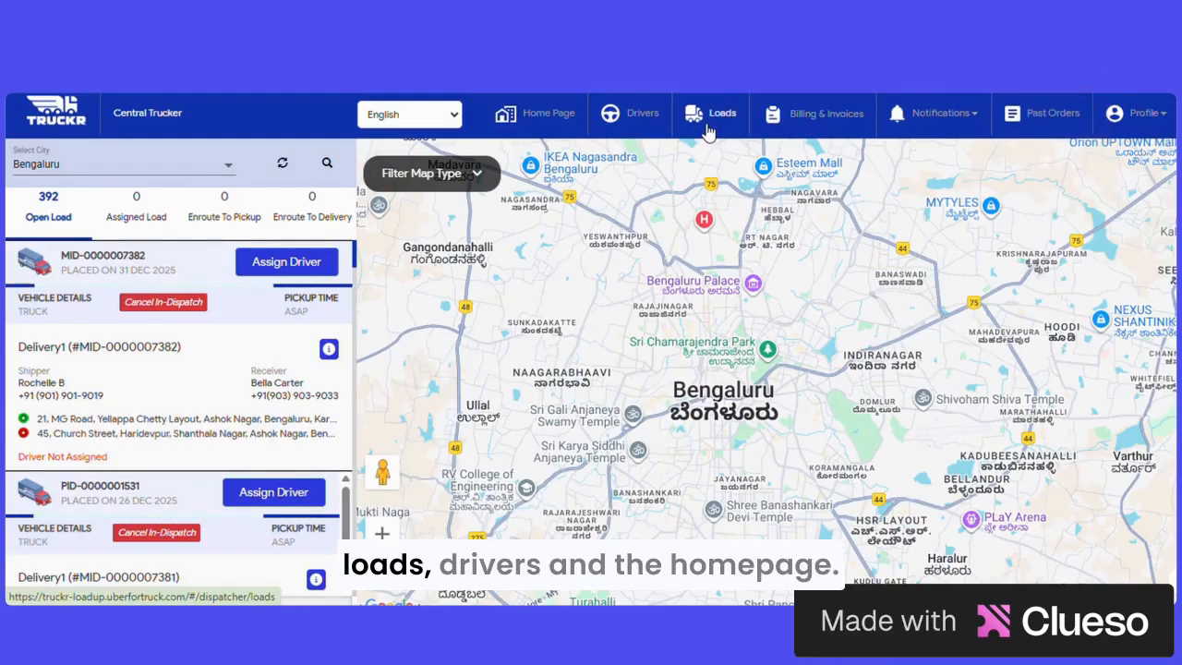
Step: Keep the interface language as English and set the city filter to Bengaluru
{"action": "left_click", "coordinate": [453, 119]}
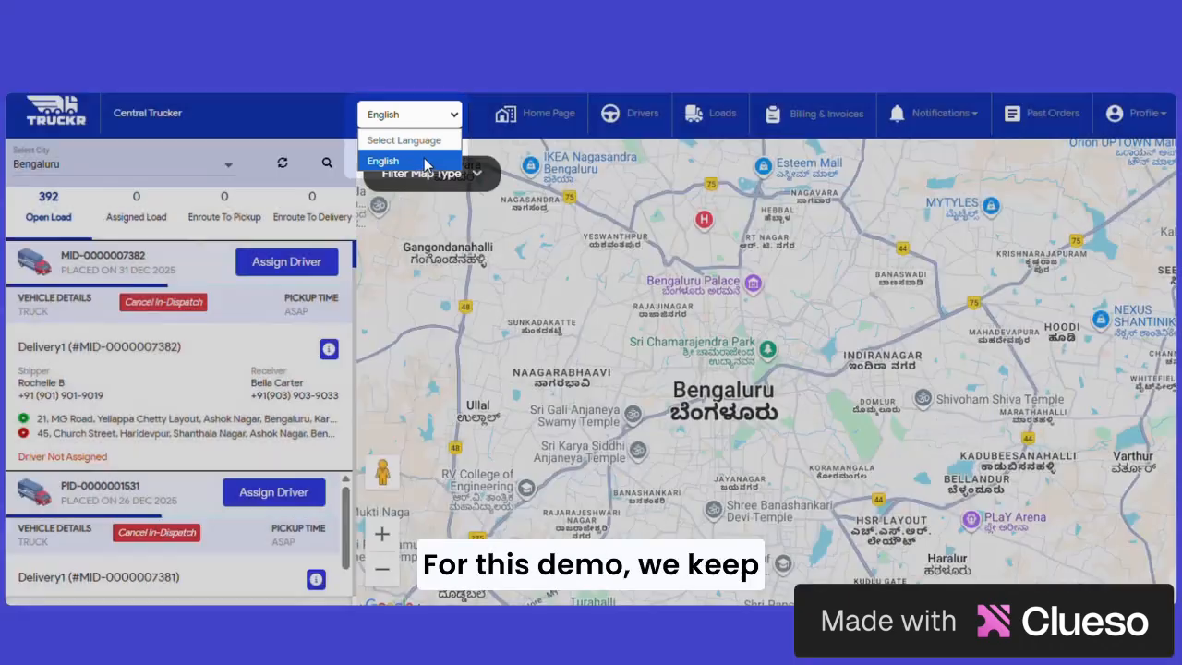
{"action": "left_click", "coordinate": [425, 162]}
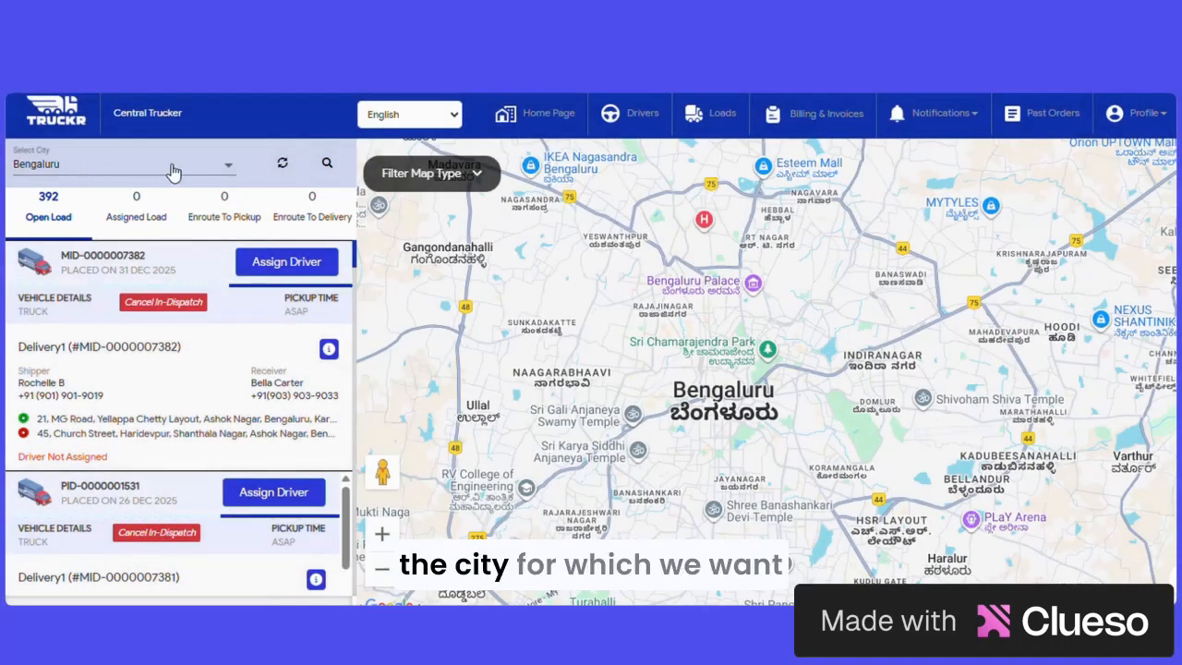
{"action": "left_click", "coordinate": [174, 173]}
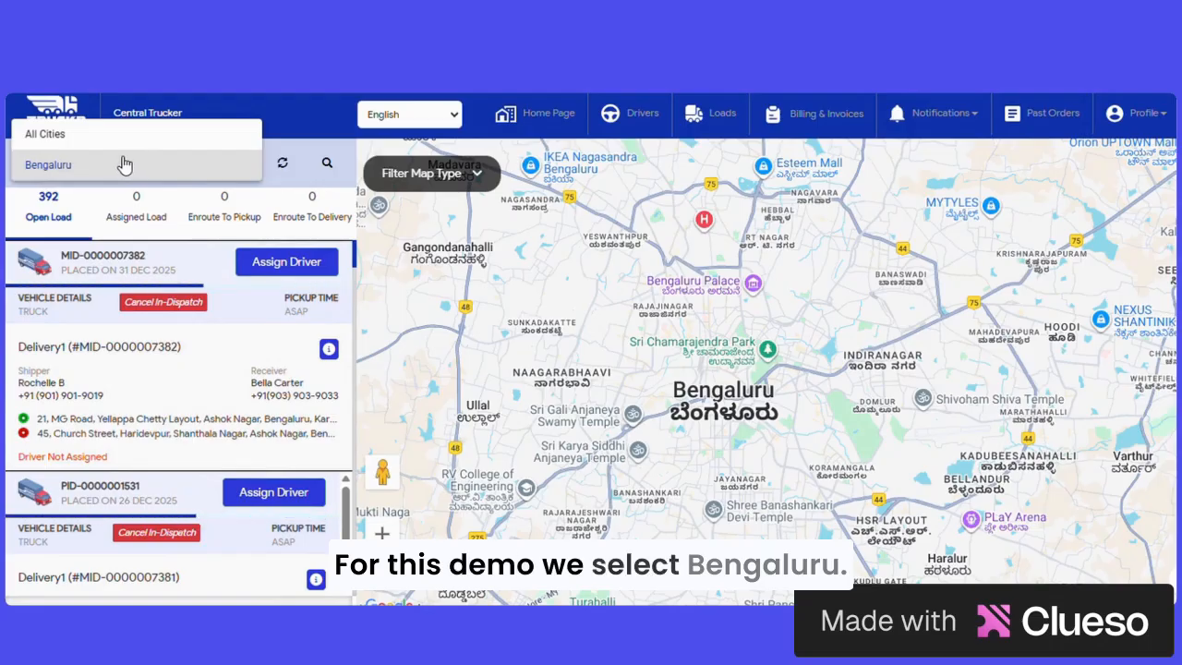
{"action": "left_click", "coordinate": [90, 165]}
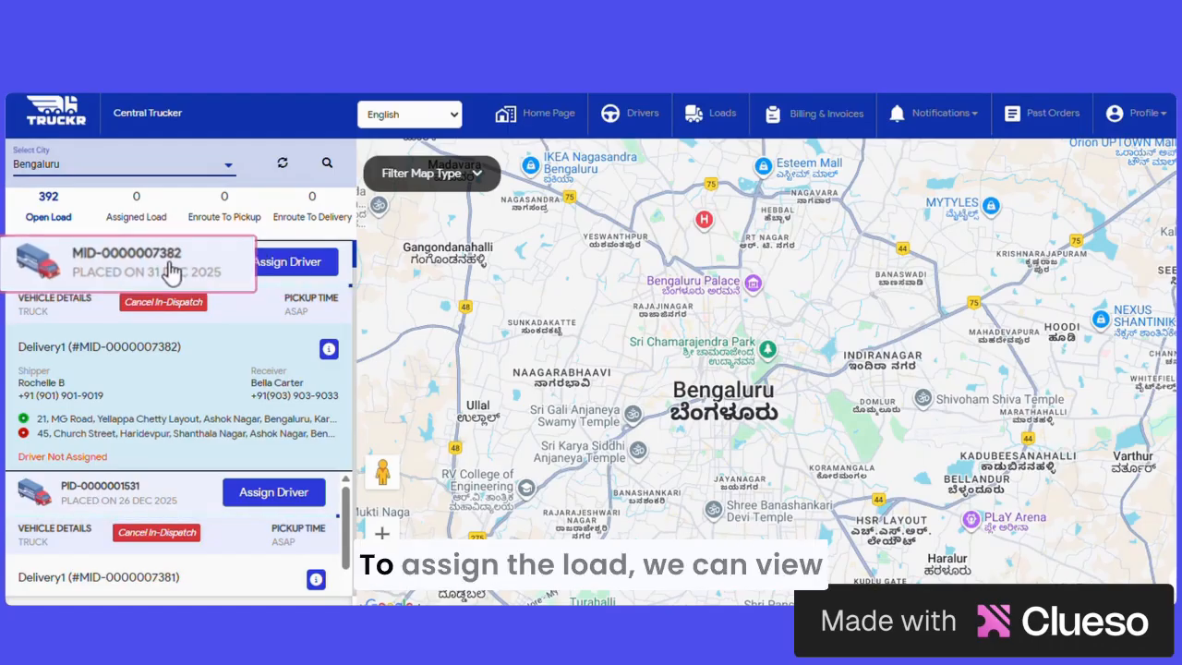
{"action": "left_click", "coordinate": [328, 351]}
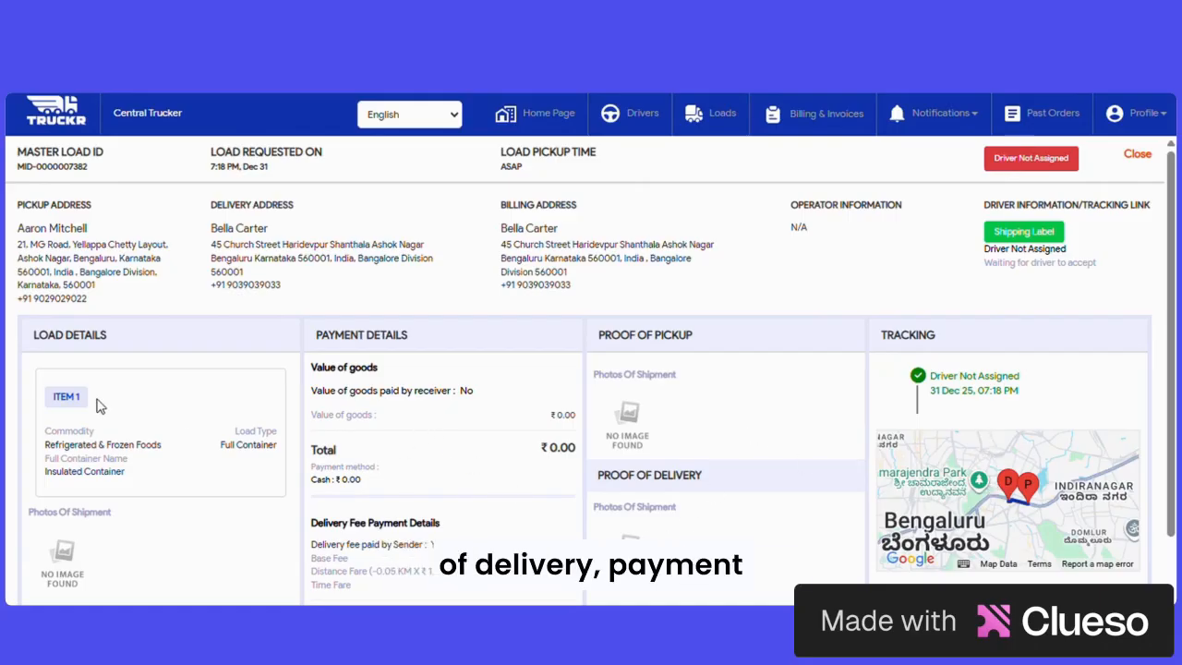
{"action": "left_click", "coordinate": [1137, 154]}
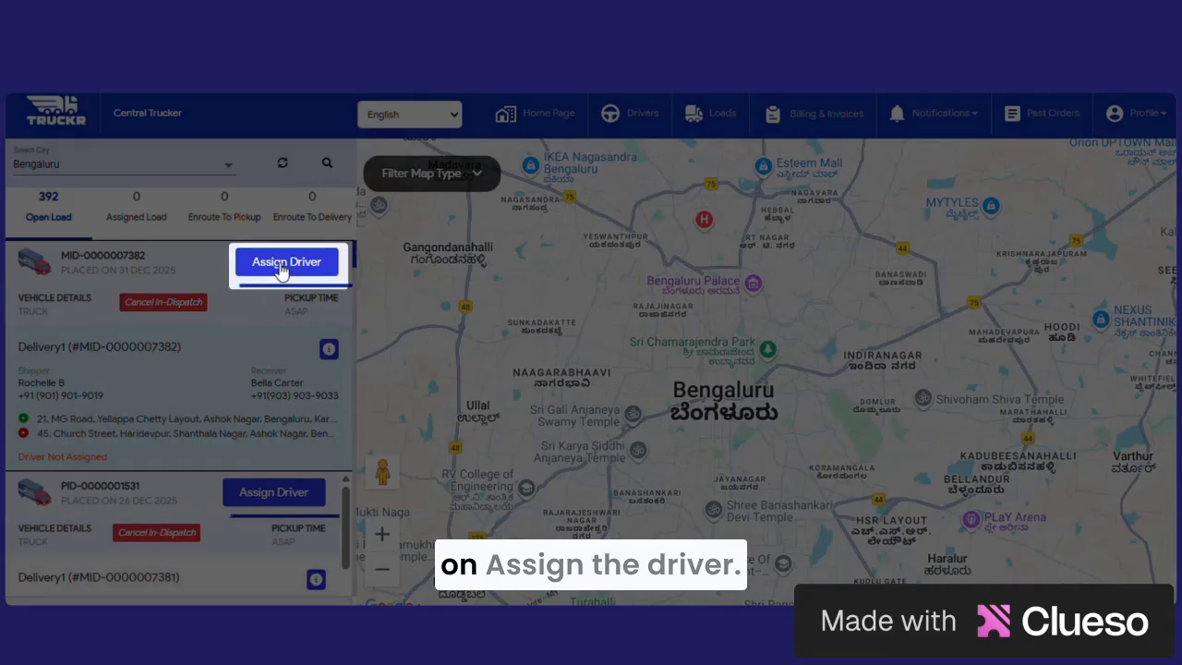
{"action": "left_click", "coordinate": [282, 264]}
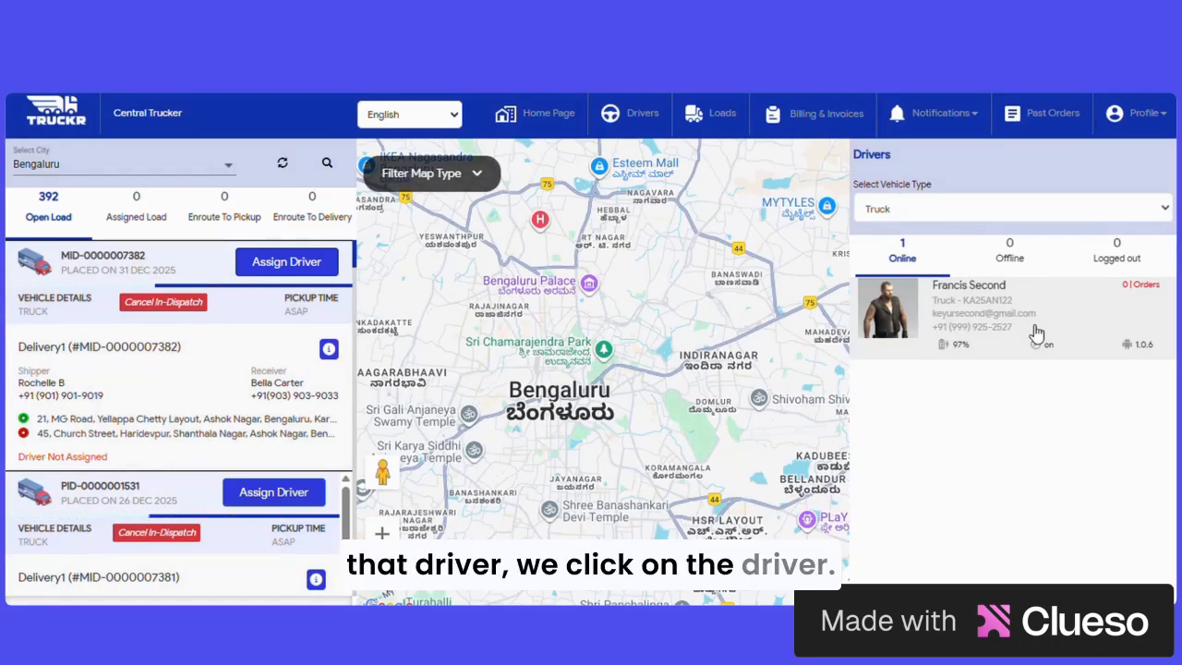
{"action": "left_click", "coordinate": [1037, 333]}
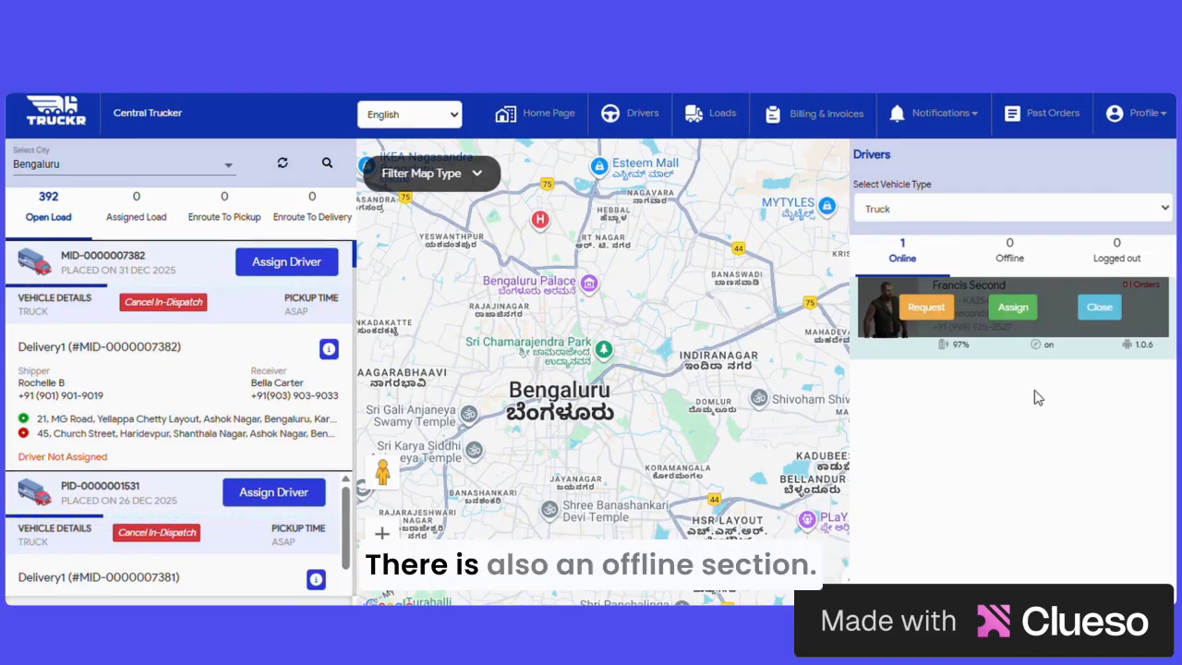
{"action": "left_click", "coordinate": [1010, 252]}
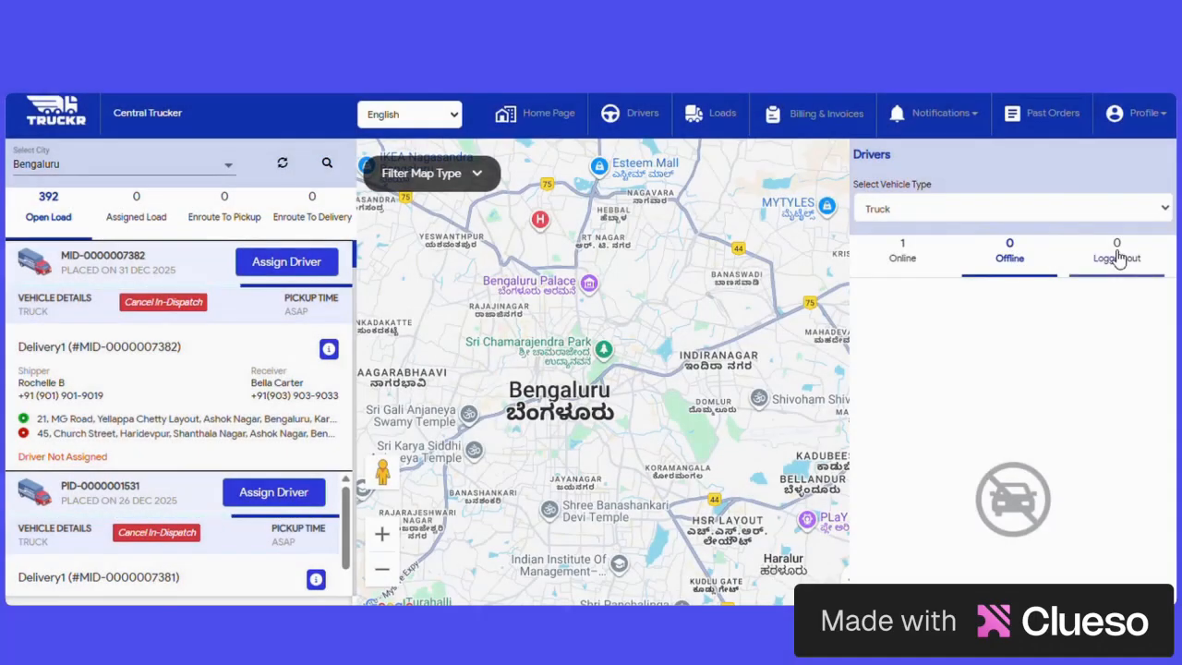
{"action": "left_click", "coordinate": [1117, 256]}
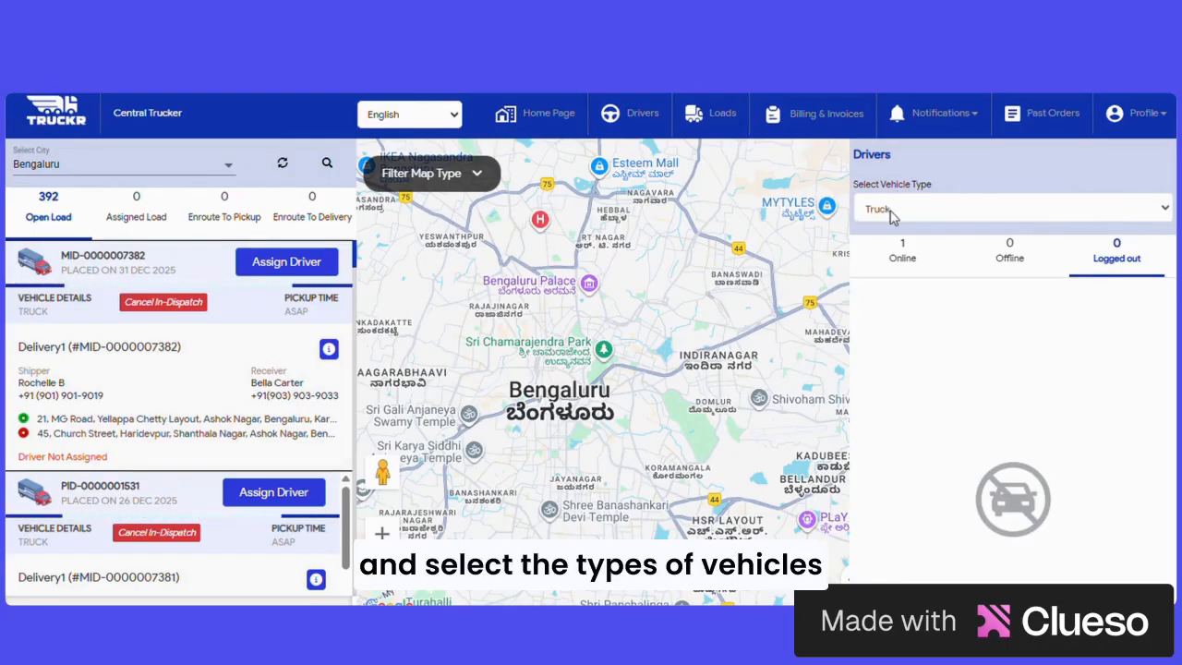
{"action": "left_click", "coordinate": [903, 257]}
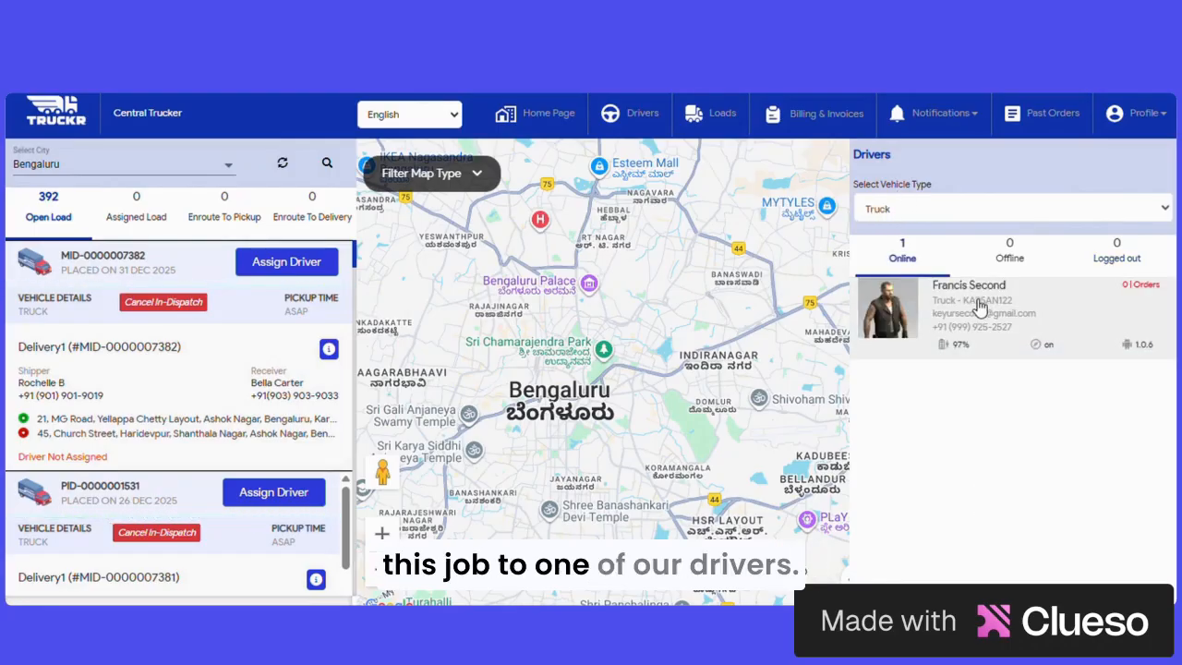
{"action": "left_click", "coordinate": [979, 309]}
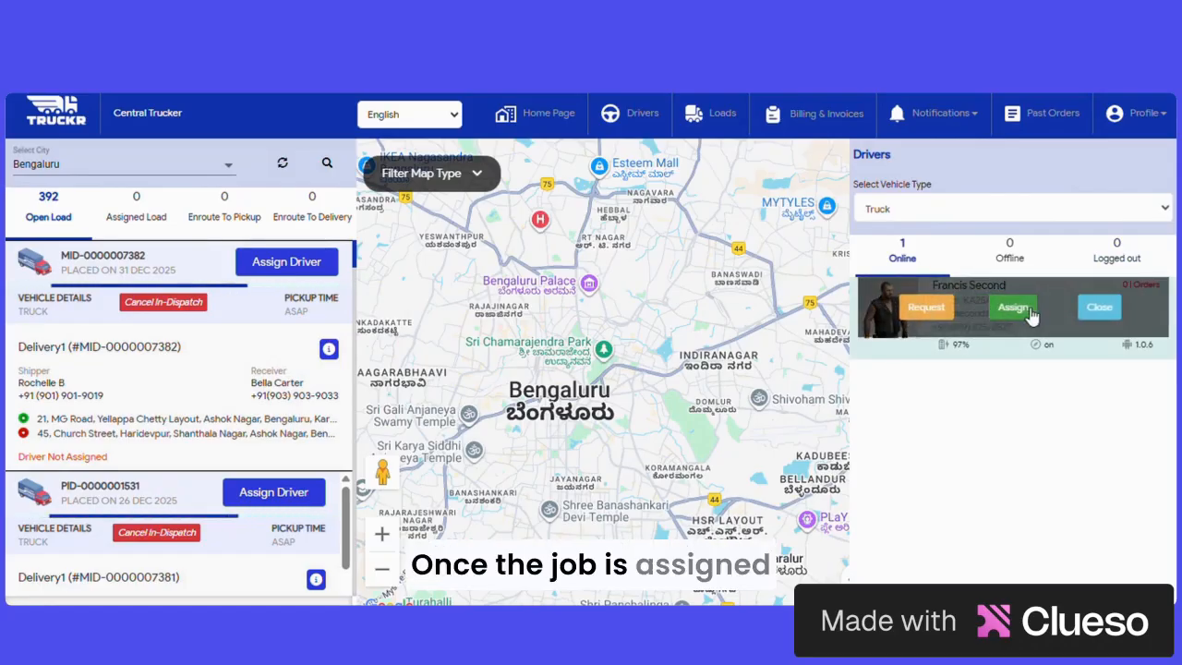
{"action": "left_click", "coordinate": [1014, 306]}
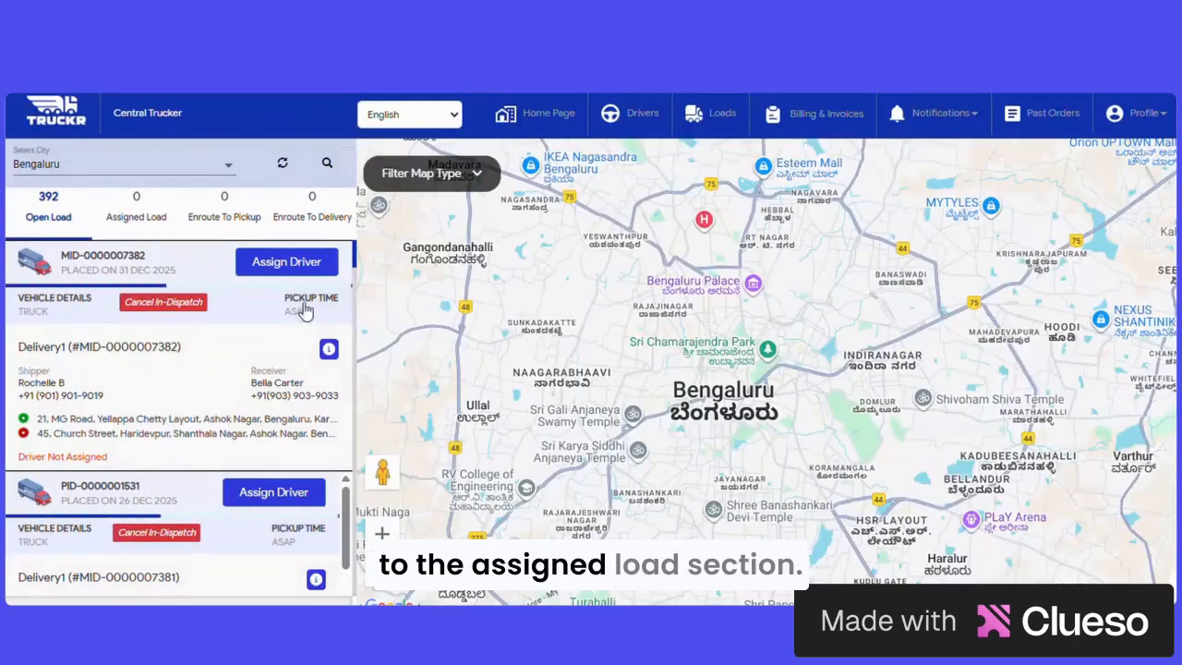
{"action": "left_click", "coordinate": [139, 222]}
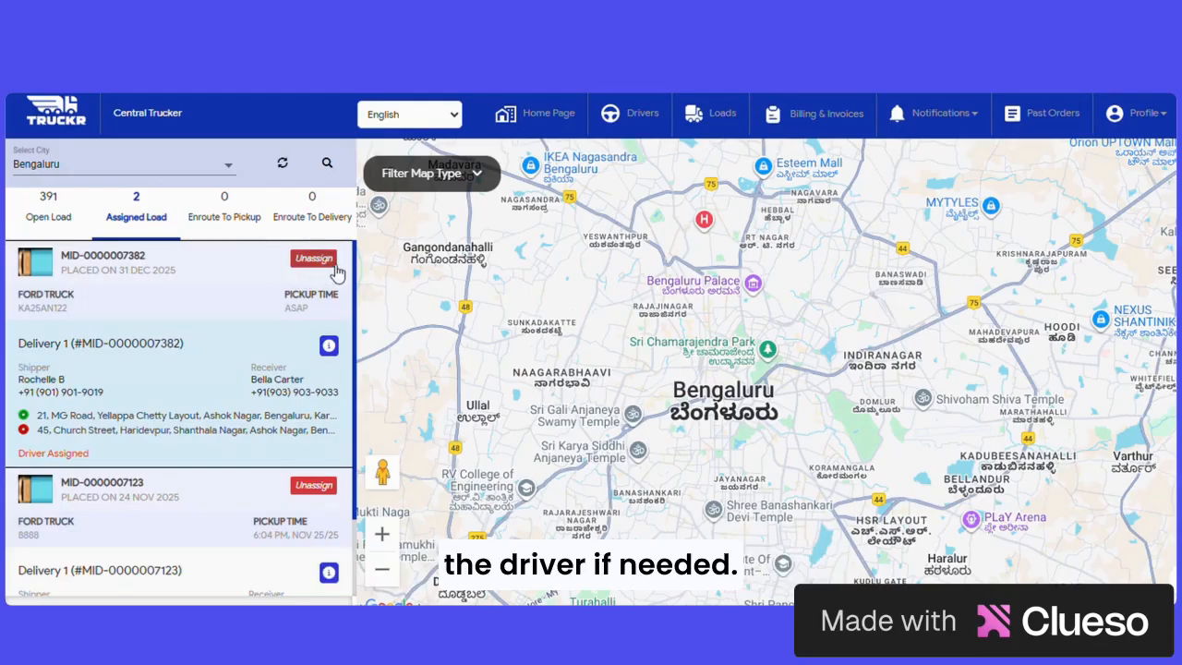
{"action": "left_click", "coordinate": [328, 348]}
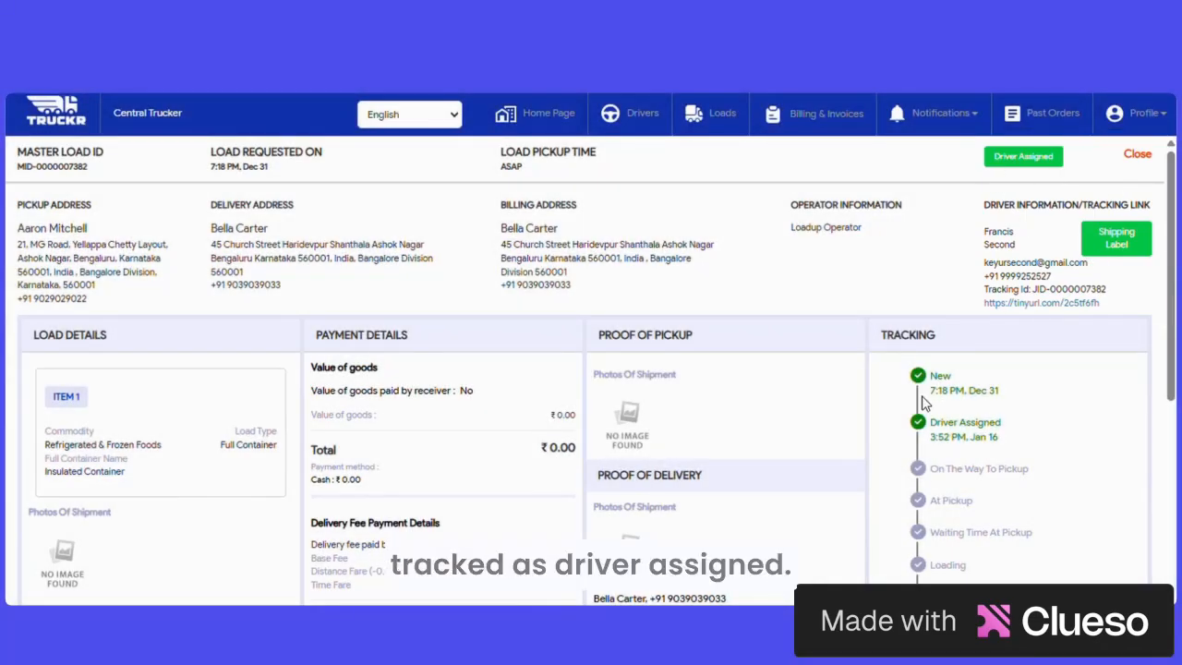
{"action": "scroll", "coordinate": [923, 399], "scroll_direction": "down", "scroll_amount": 1}
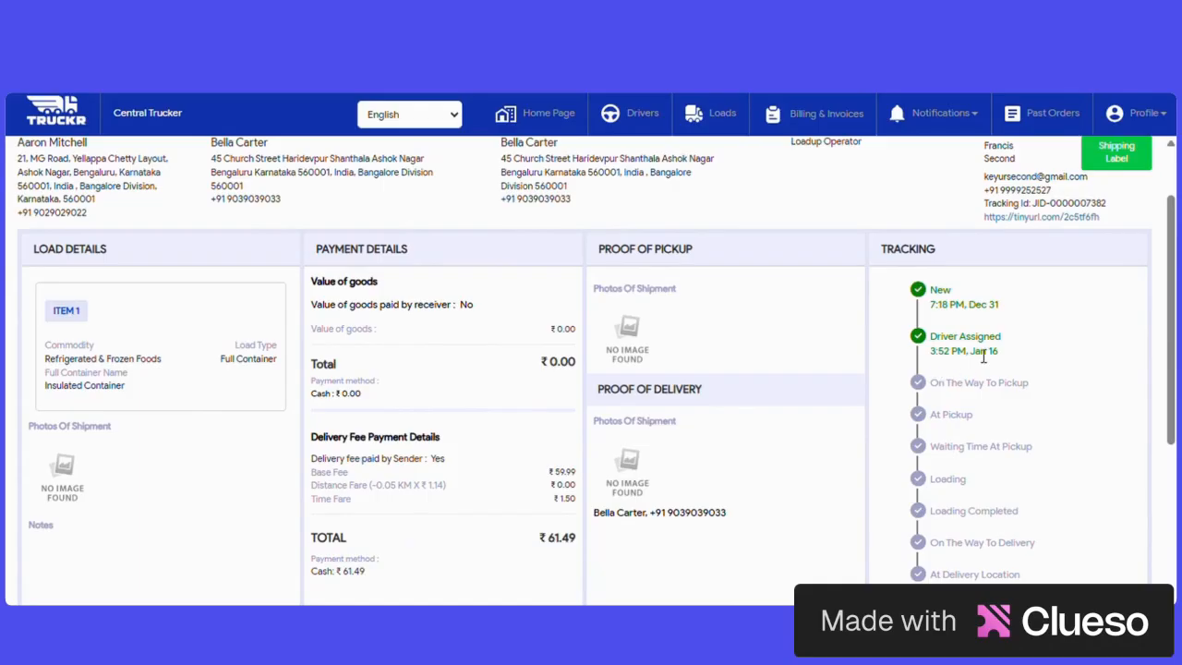
{"action": "scroll", "coordinate": [1050, 211], "scroll_direction": "up", "scroll_amount": 2}
{"action": "left_click", "coordinate": [1139, 155]}
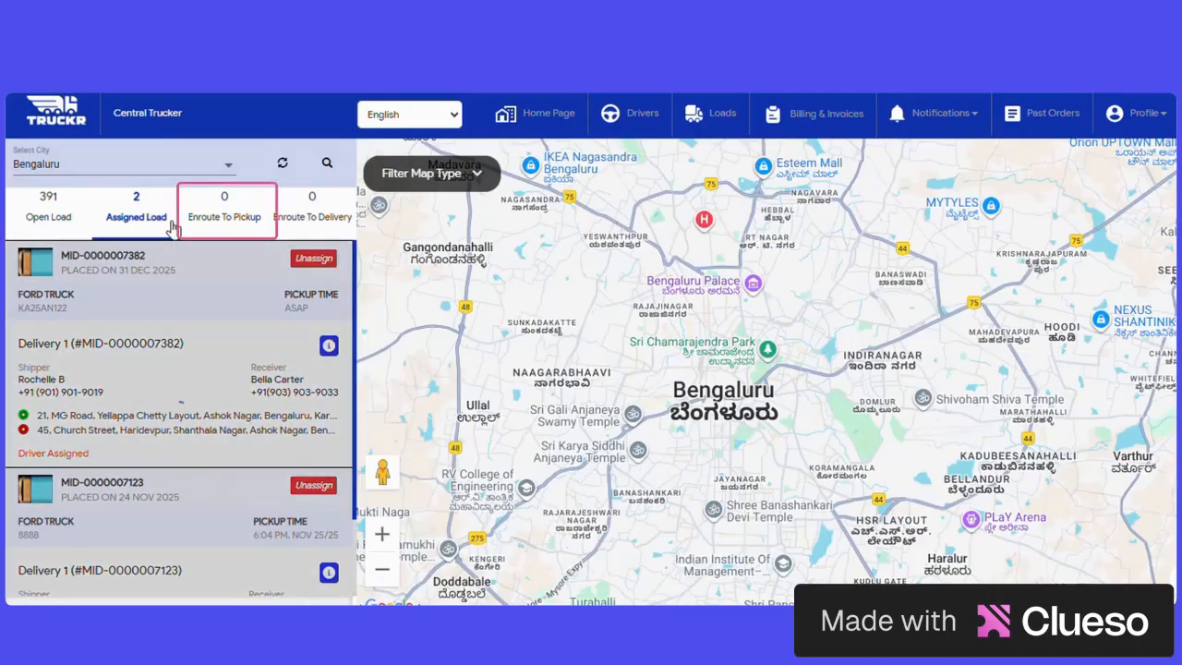
Step: Switch to the driver mobile app and start the pickup job for the load
{"action": "key", "text": "alt+Tab"}
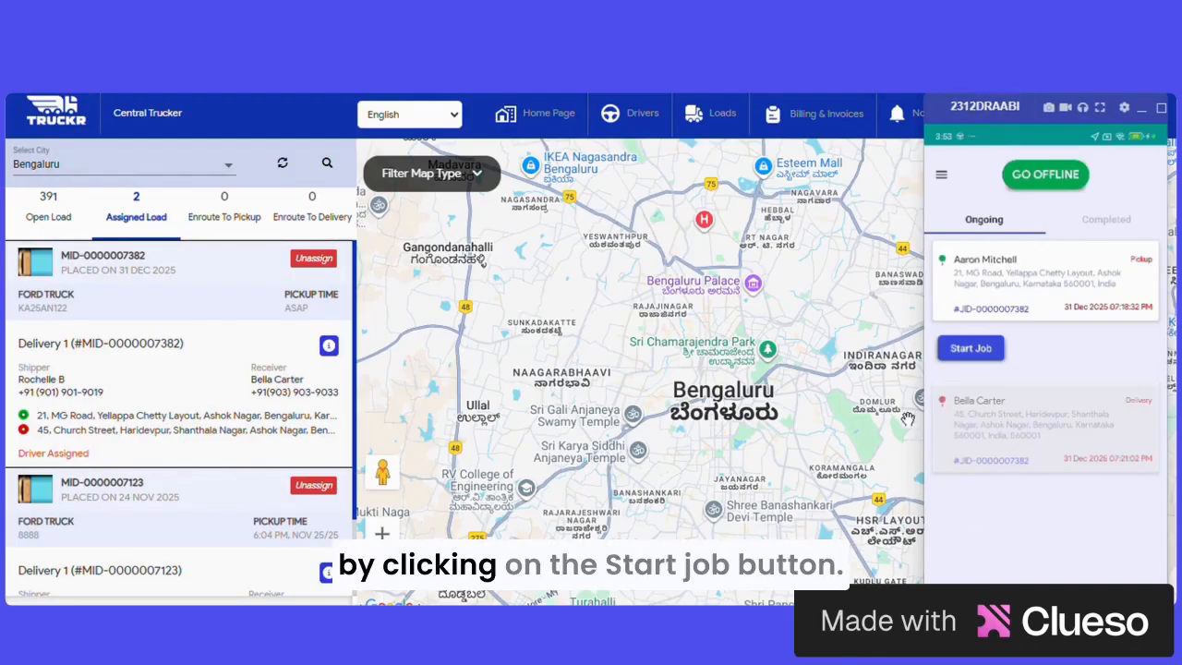
{"action": "left_click", "coordinate": [971, 348]}
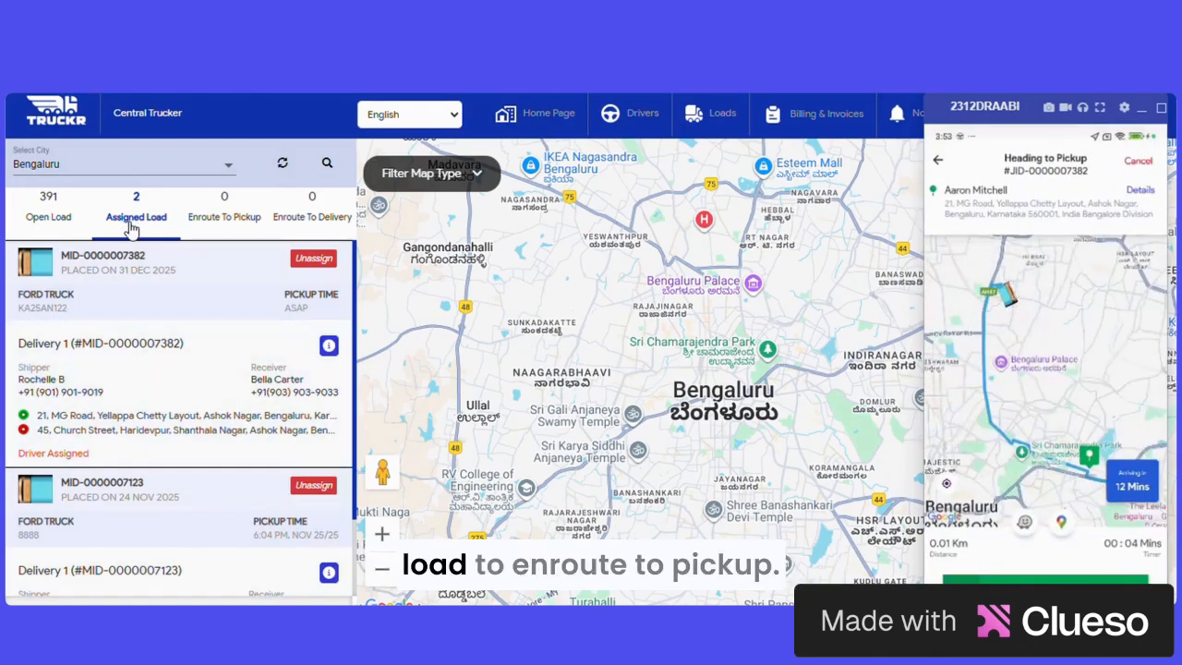
{"action": "left_click", "coordinate": [227, 219]}
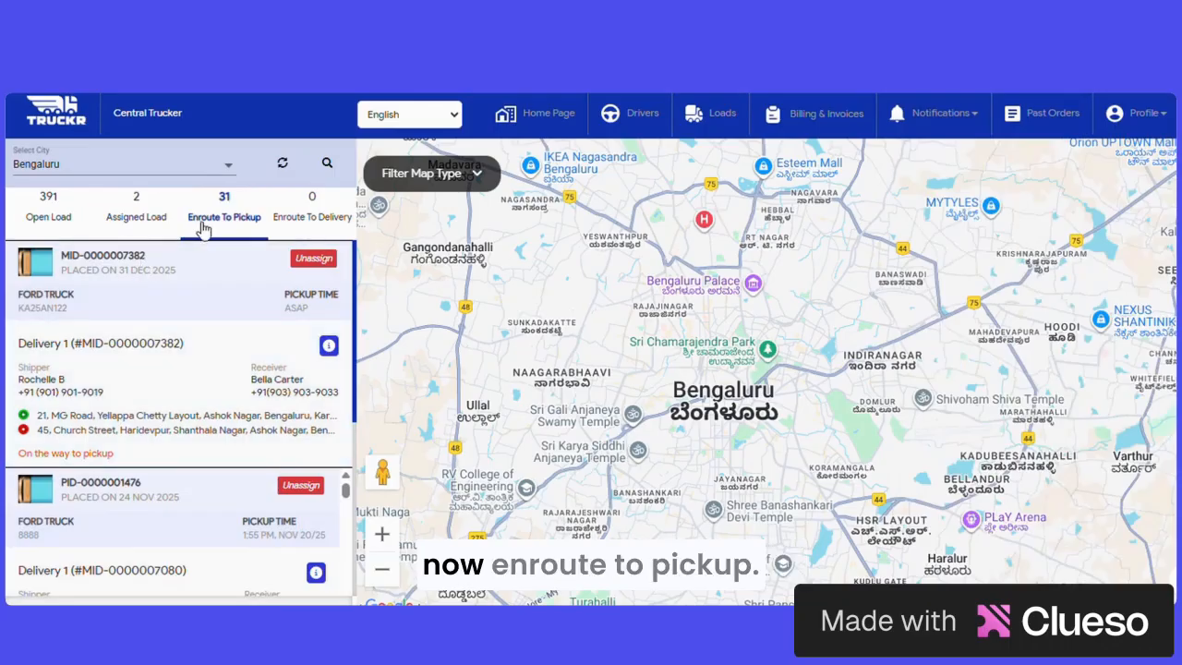
{"action": "left_click", "coordinate": [176, 397]}
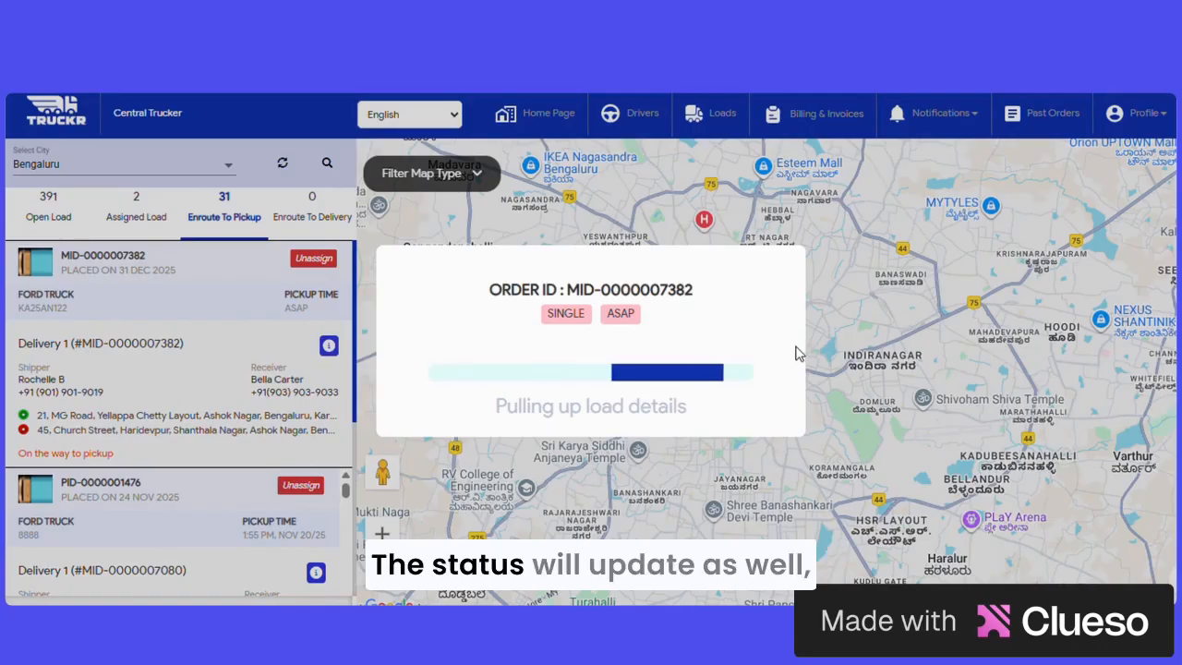
{"action": "scroll", "coordinate": [955, 374], "scroll_direction": "down", "scroll_amount": 1}
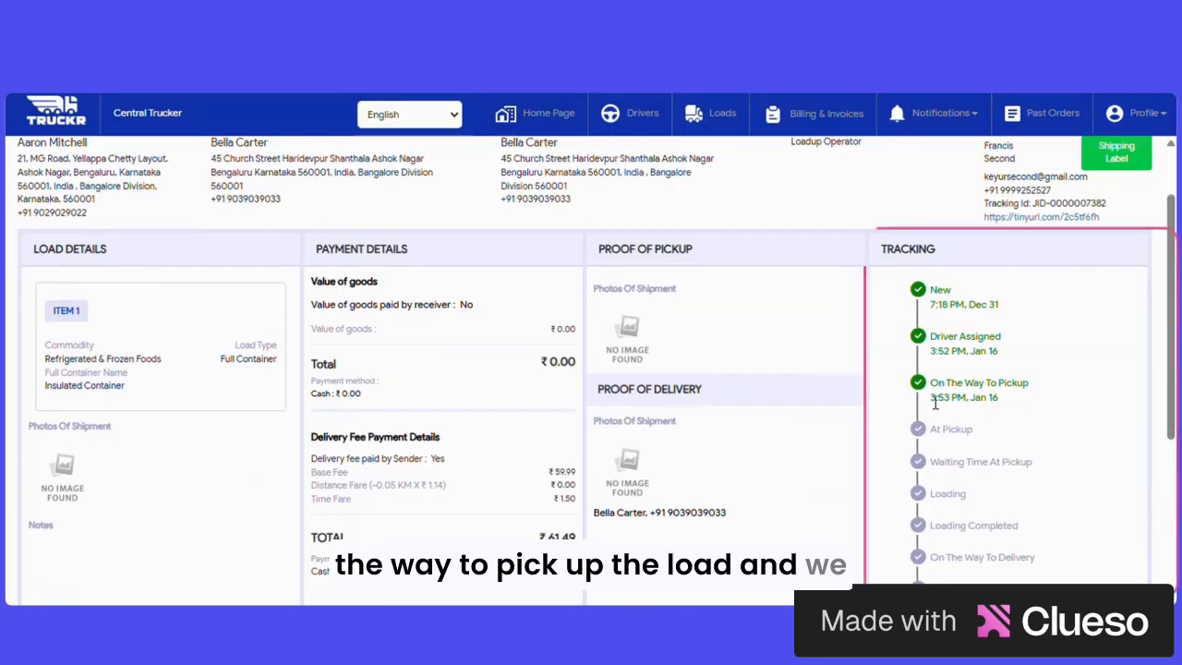
{"action": "scroll", "coordinate": [970, 229], "scroll_direction": "up", "scroll_amount": 2}
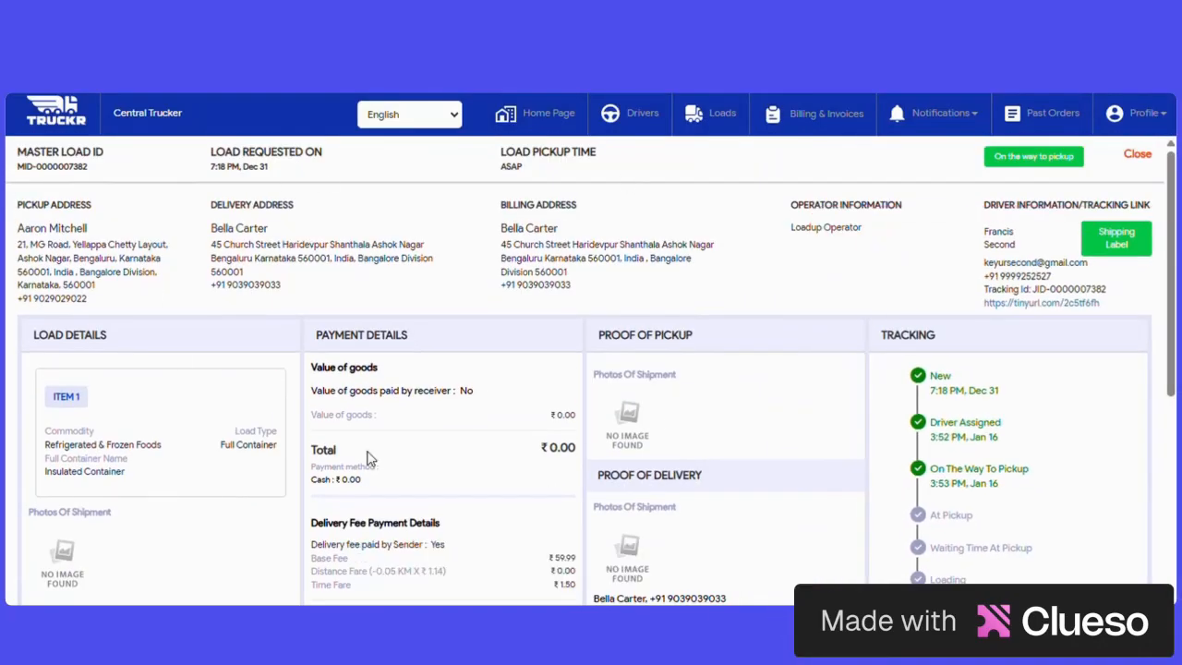
{"action": "left_click", "coordinate": [1136, 155]}
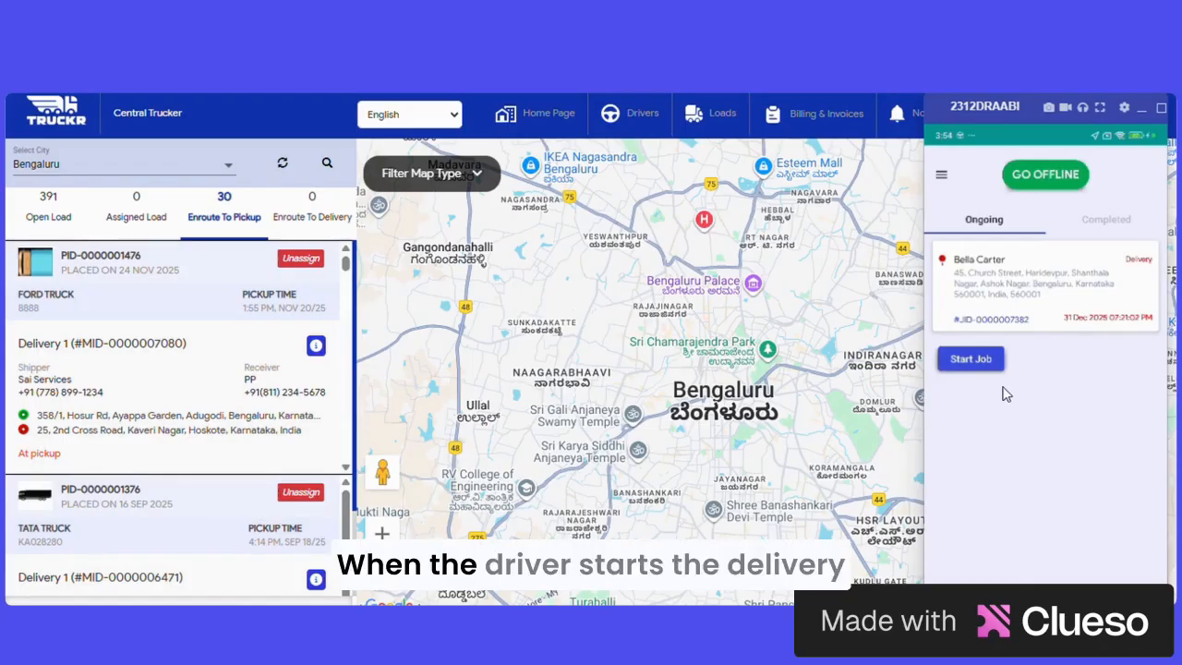
Step: Start the delivery job in the driver app and open the load's details under Enroute To Delivery
{"action": "left_click", "coordinate": [971, 359]}
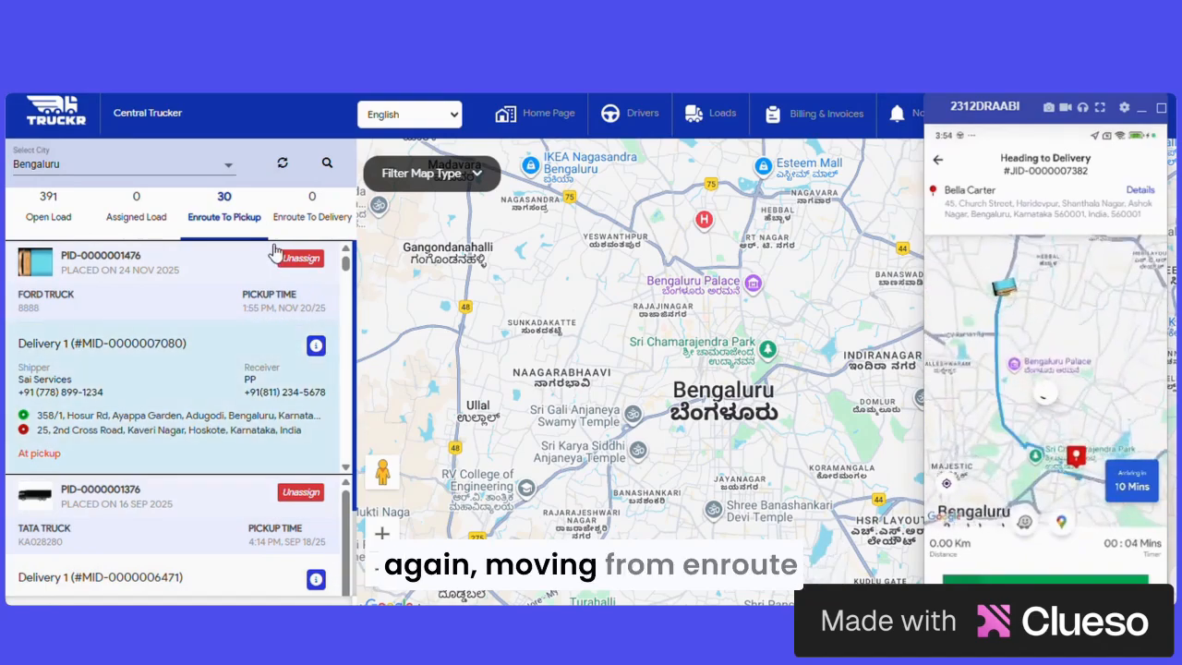
{"action": "left_click", "coordinate": [308, 222]}
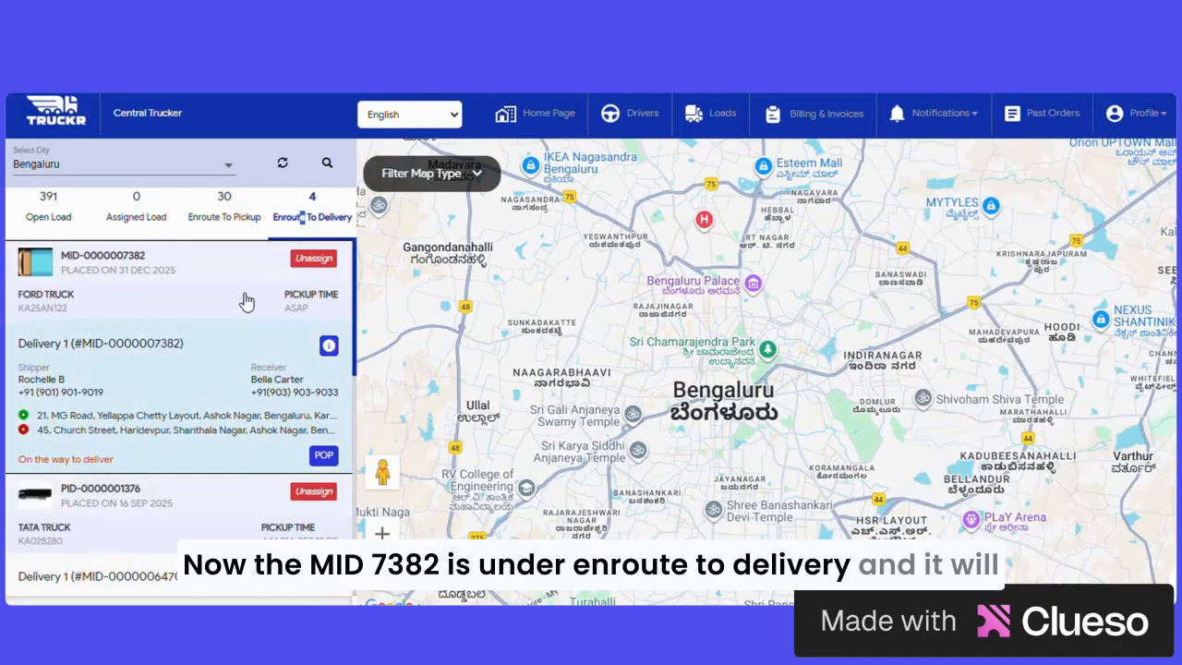
{"action": "left_click", "coordinate": [329, 346]}
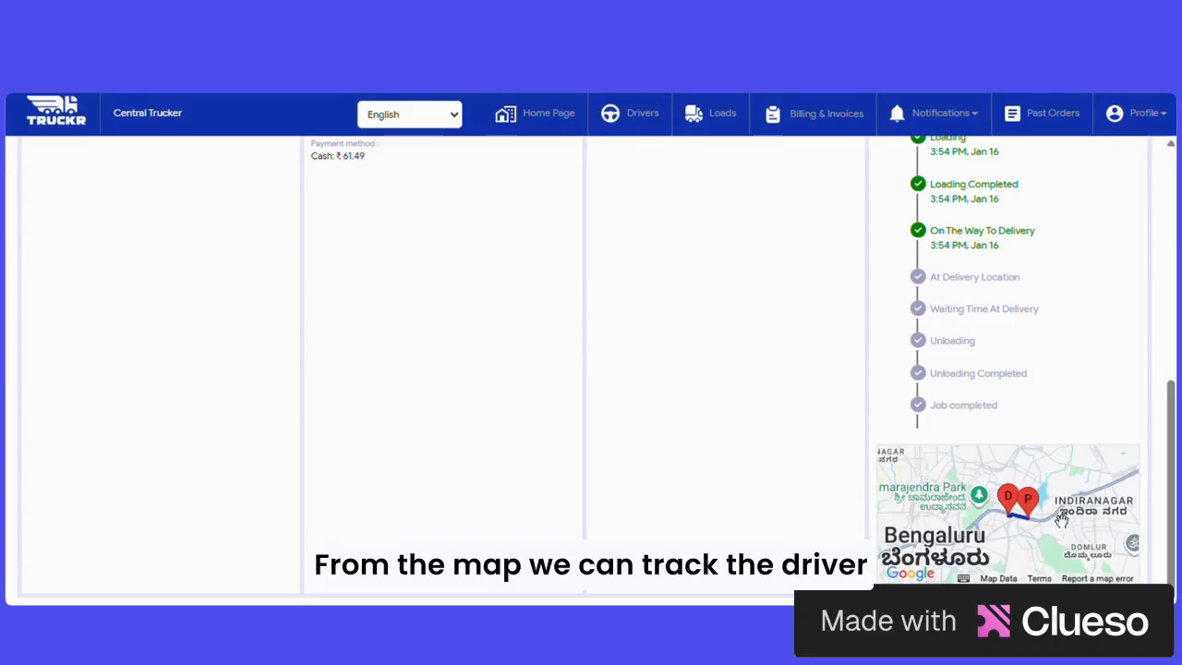
Step: Review the load's delivery tracking timeline and map, then close the load details
{"action": "scroll", "coordinate": [1025, 522], "scroll_direction": "up", "scroll_amount": 2}
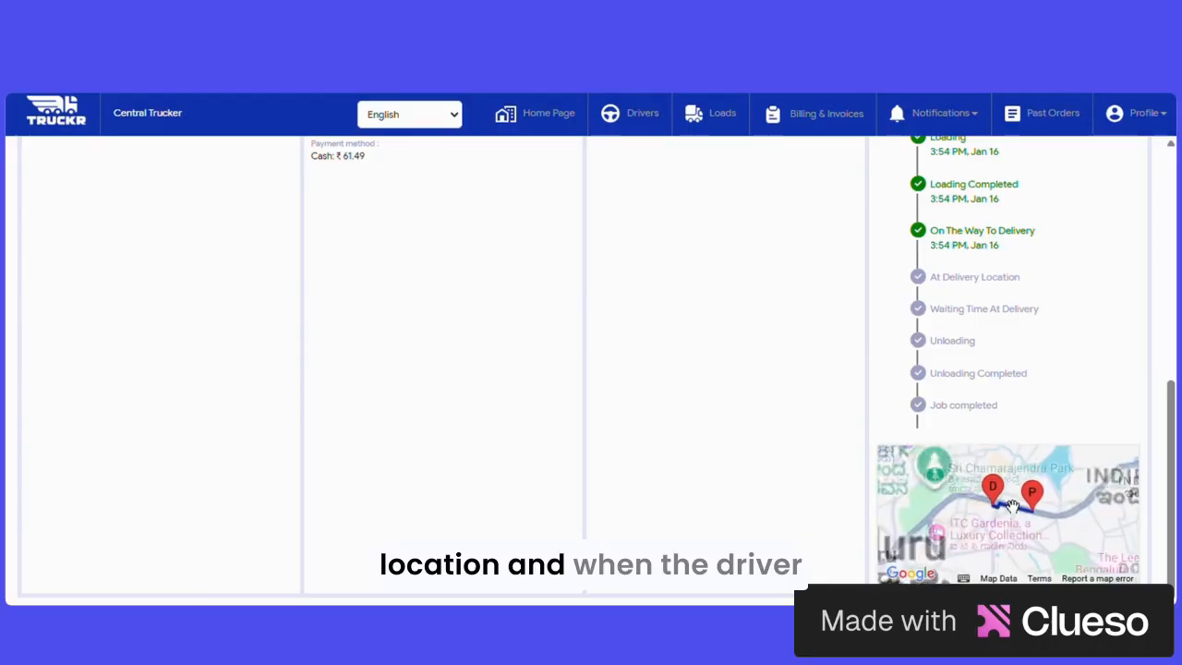
{"action": "scroll", "coordinate": [1025, 521], "scroll_direction": "down", "scroll_amount": 2}
{"action": "scroll", "coordinate": [832, 298], "scroll_direction": "up", "scroll_amount": 10}
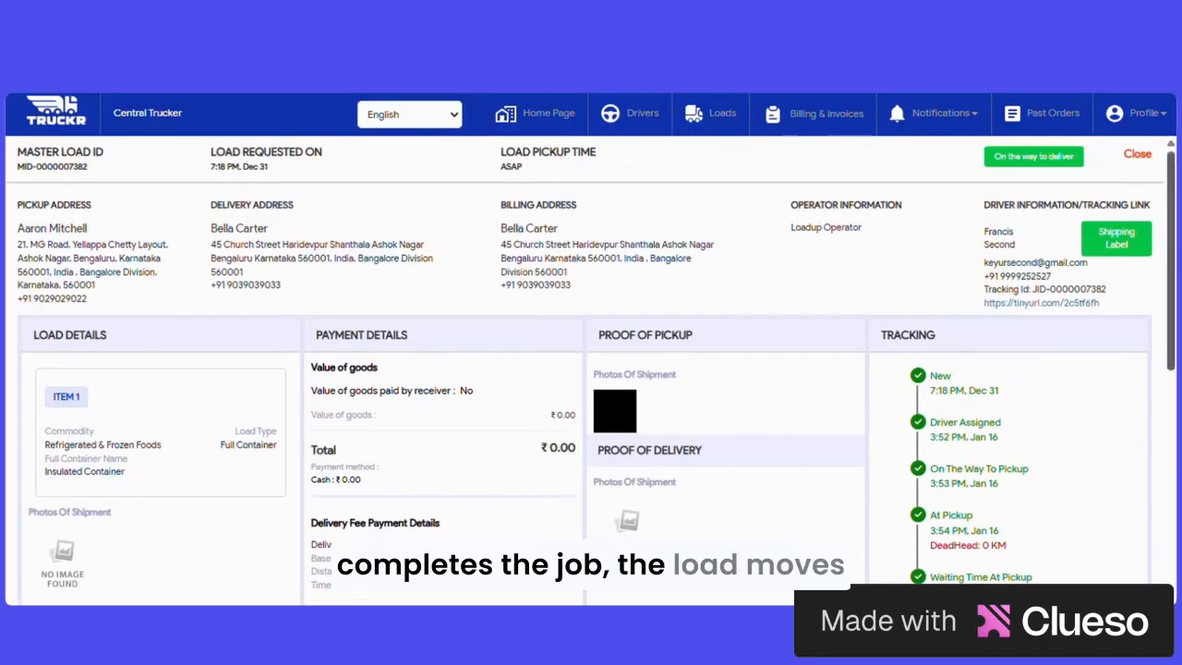
{"action": "left_click", "coordinate": [1137, 155]}
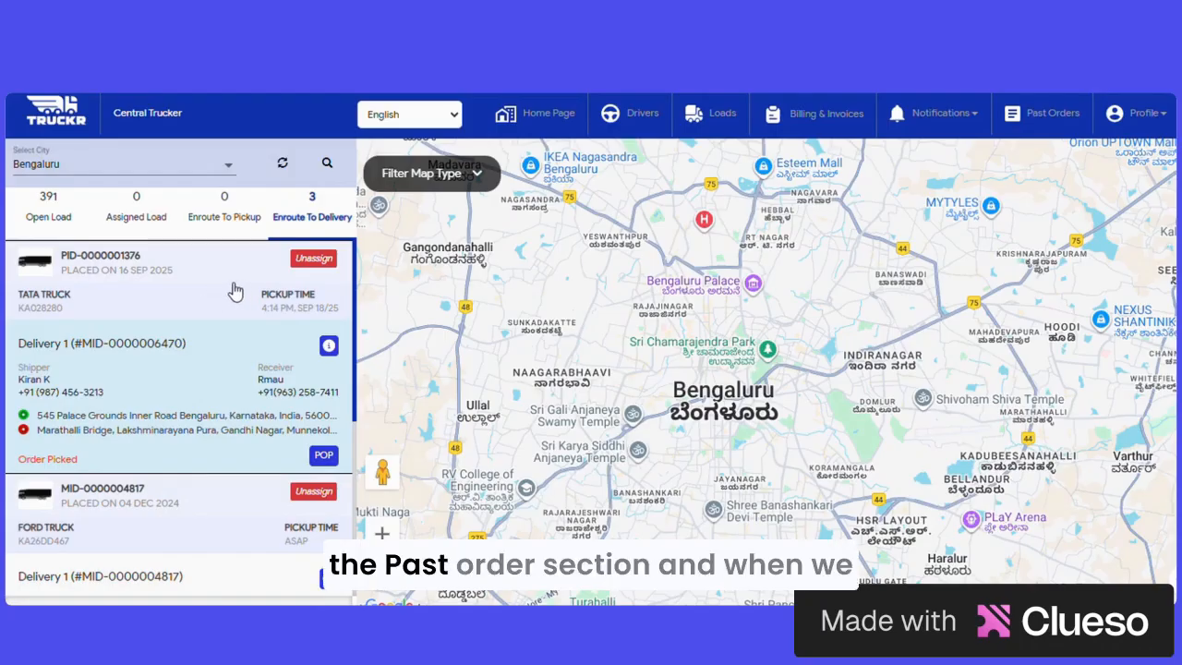
Step: Open Past Orders and browse the completed loads table across its columns, then the cancelled loads
{"action": "left_click", "coordinate": [1058, 122]}
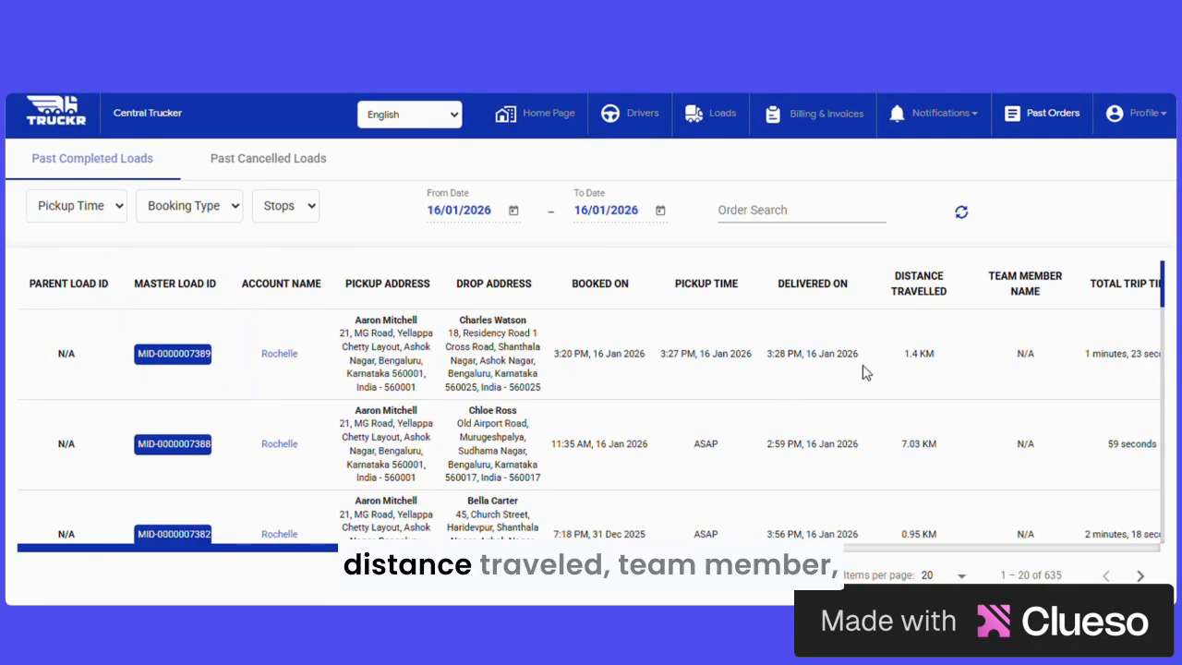
{"action": "left_click_drag", "start_coordinate": [726, 548], "coordinate": [1150, 548]}
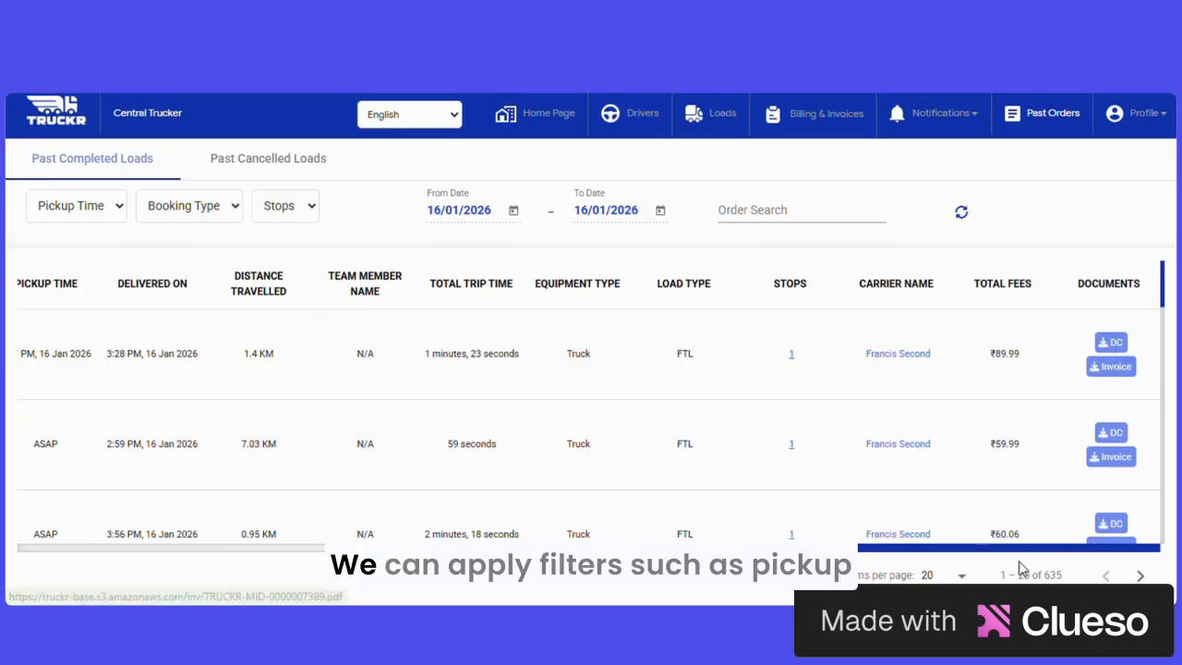
{"action": "left_click_drag", "start_coordinate": [1015, 549], "coordinate": [582, 550]}
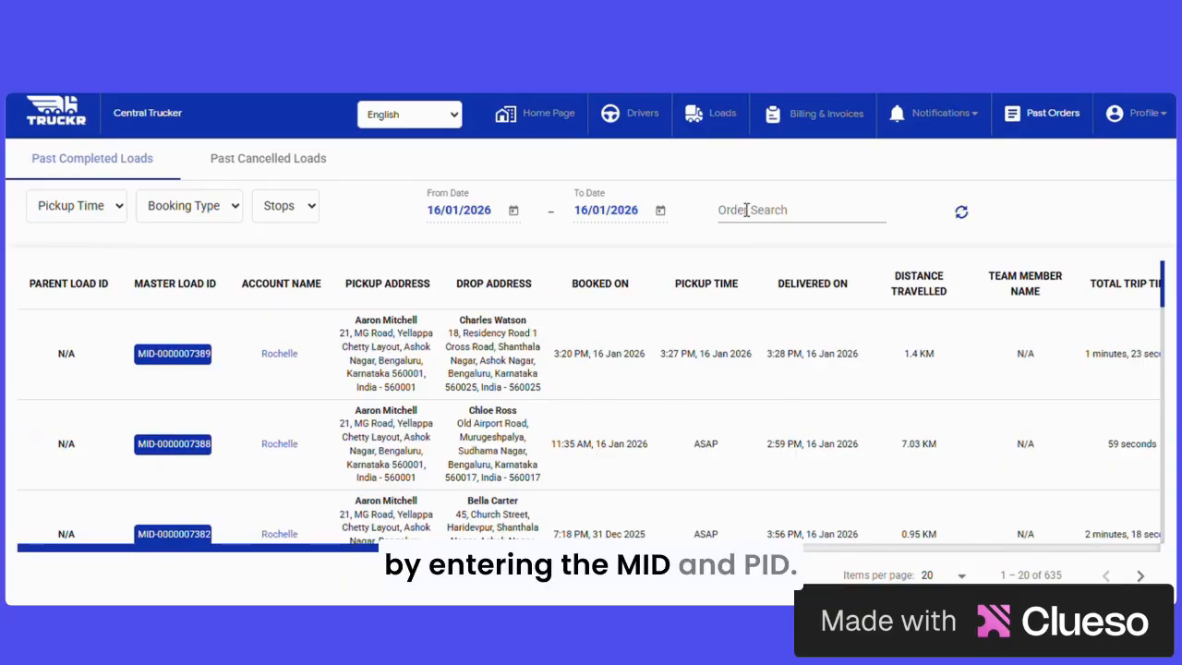
{"action": "left_click", "coordinate": [289, 163]}
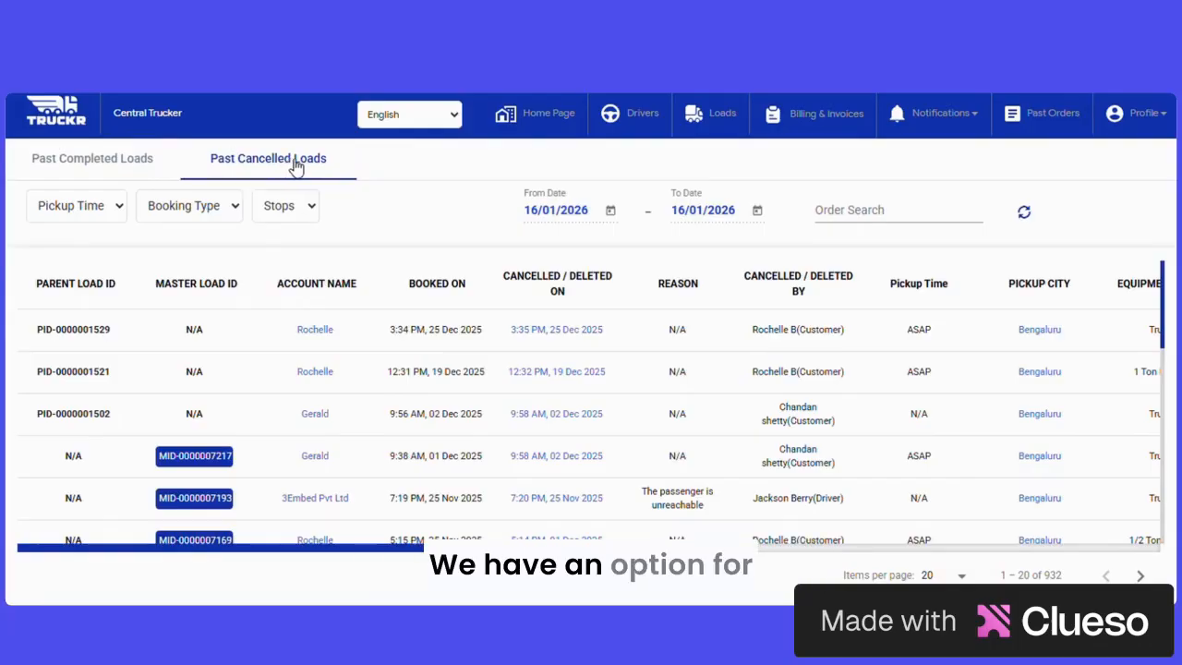
Step: Open Billing & Invoices and set up invoice generation for Enterprise shipper Mayur Company with the Hourly Rental billing strategy
{"action": "left_click", "coordinate": [831, 118]}
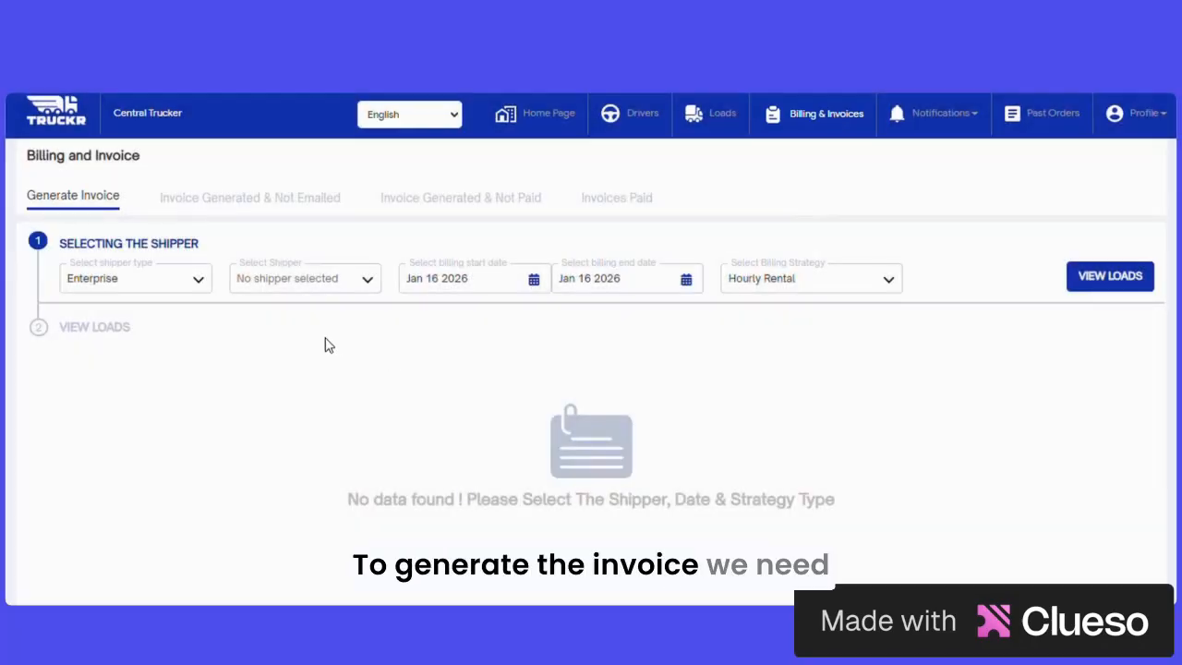
{"action": "left_click", "coordinate": [108, 287]}
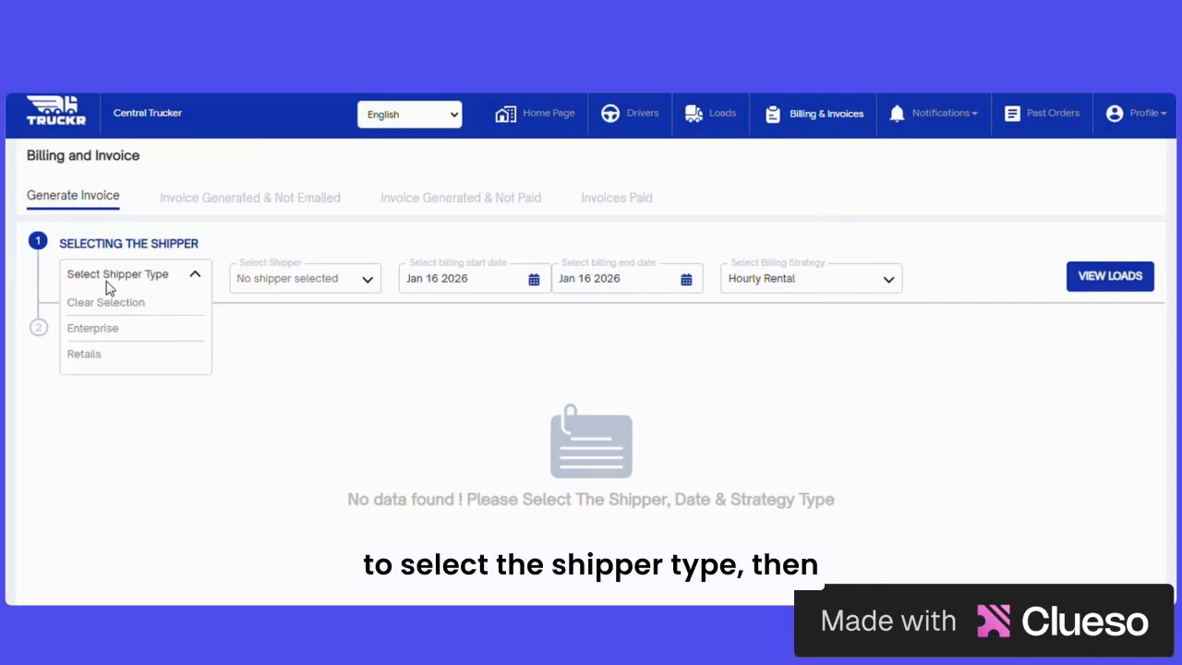
{"action": "left_click", "coordinate": [333, 292]}
{"action": "left_click", "coordinate": [320, 356]}
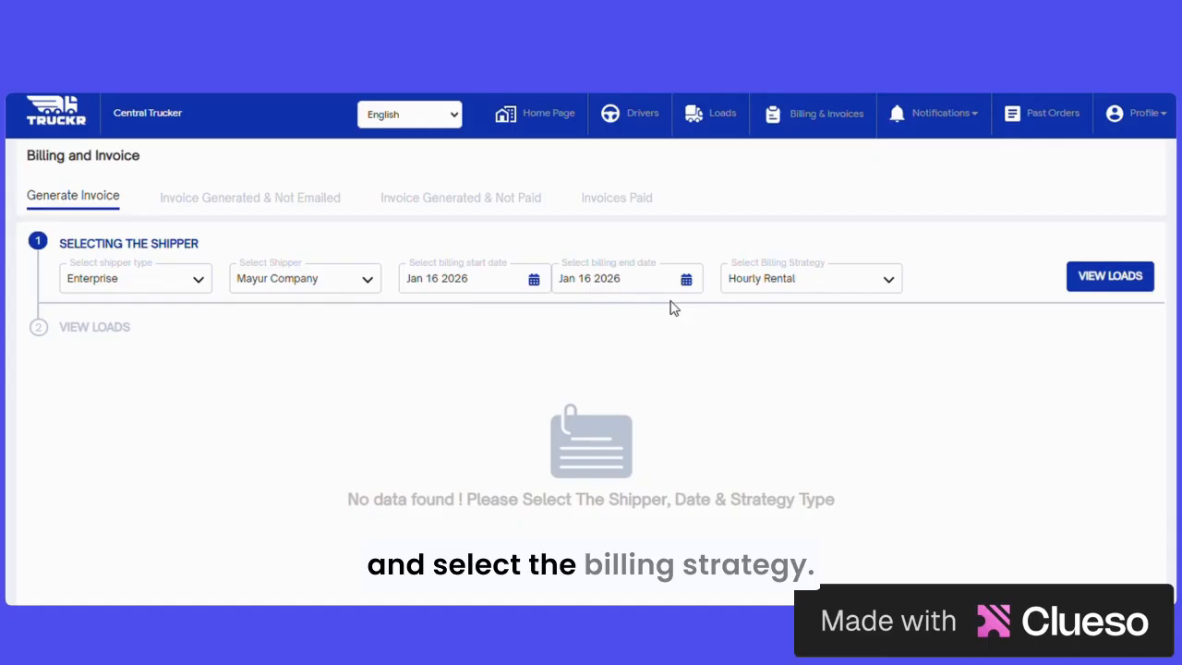
{"action": "left_click", "coordinate": [845, 288]}
{"action": "left_click", "coordinate": [832, 318]}
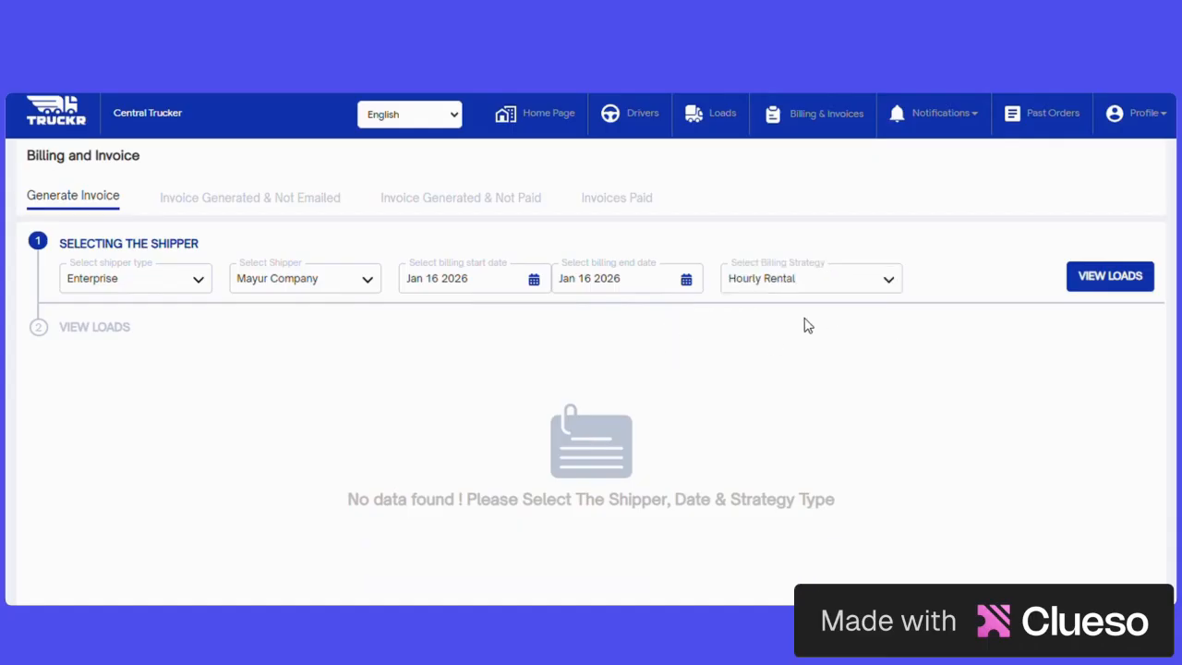
{"action": "left_click", "coordinate": [858, 290]}
{"action": "left_click", "coordinate": [963, 327]}
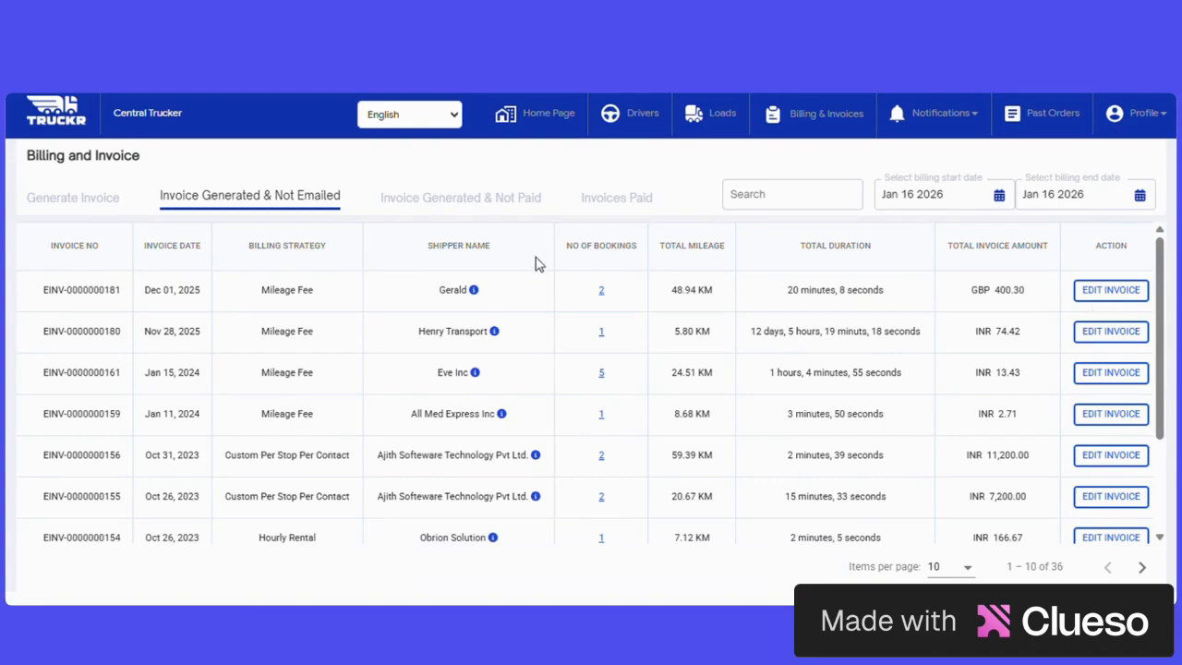
Step: Browse the unpaid and paid invoice lists, opening and closing the Mark As Paid dialog for the first unpaid invoice
{"action": "left_click", "coordinate": [448, 209]}
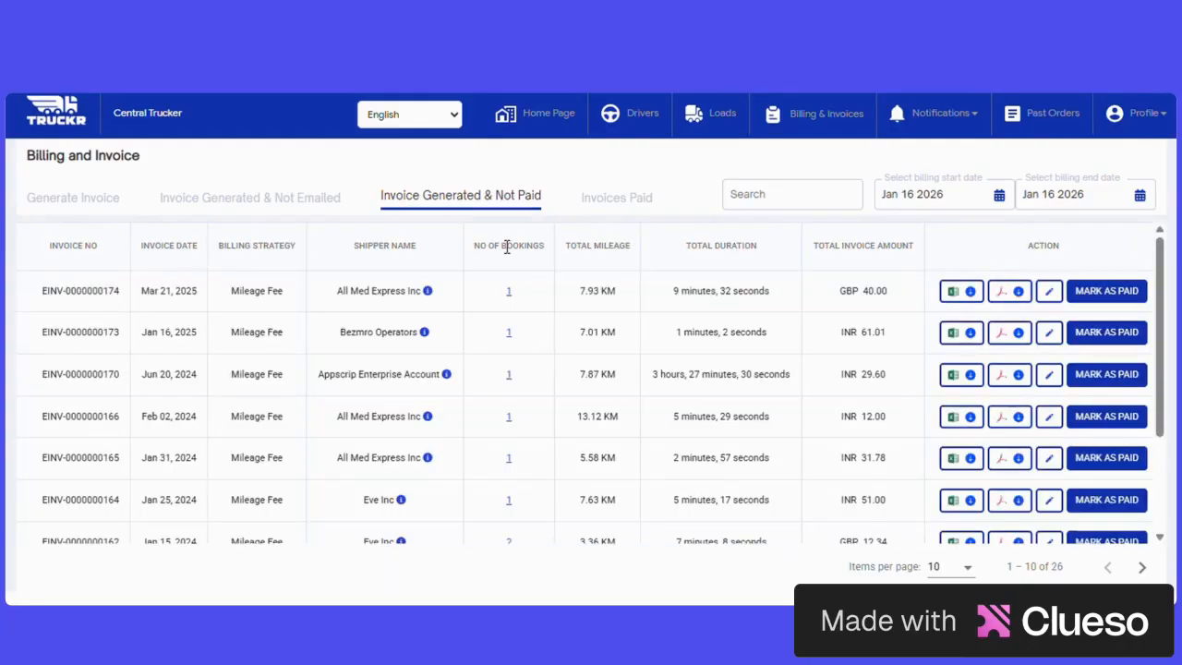
{"action": "left_click", "coordinate": [1109, 292]}
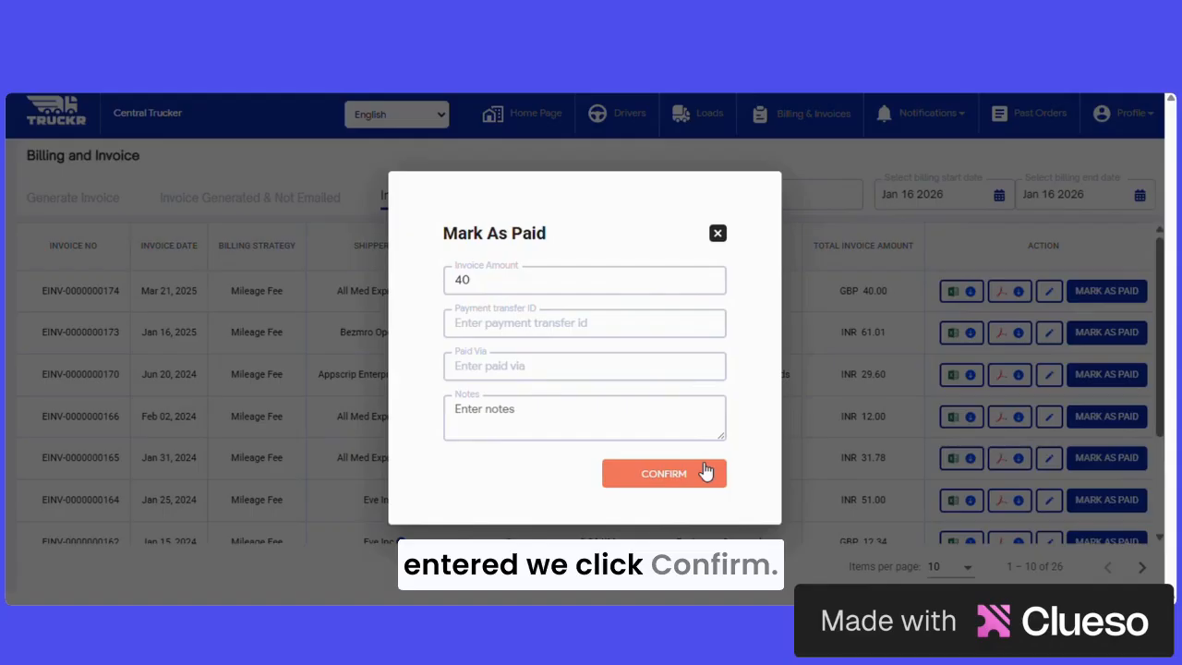
{"action": "left_click", "coordinate": [717, 234]}
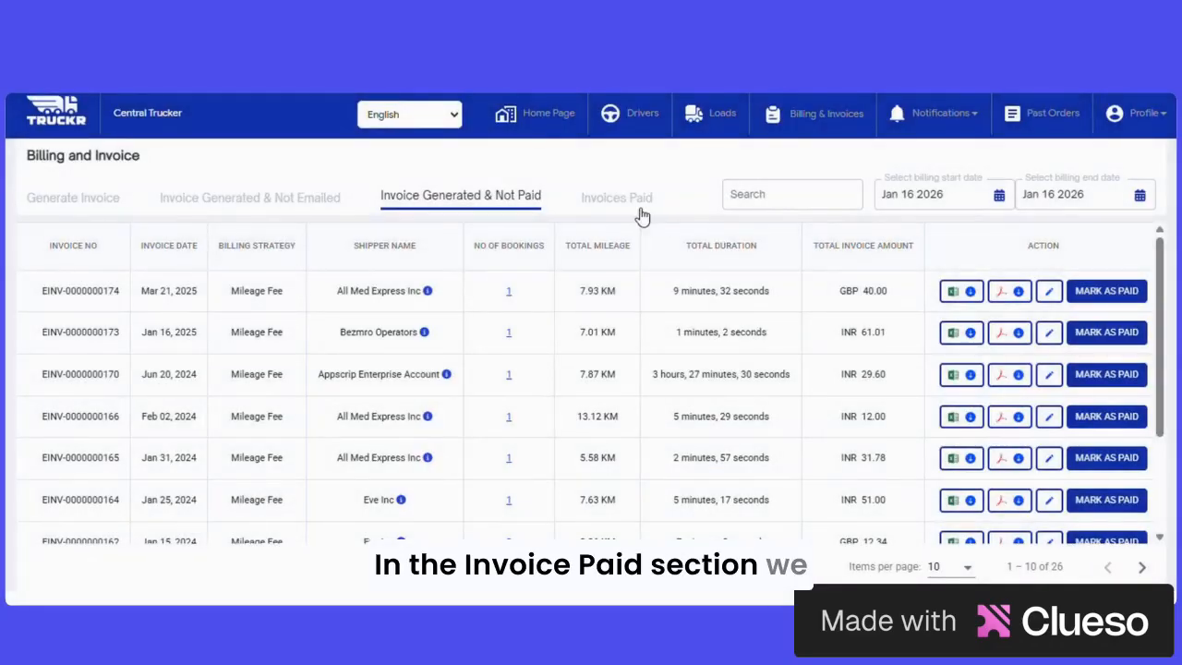
{"action": "left_click", "coordinate": [620, 200]}
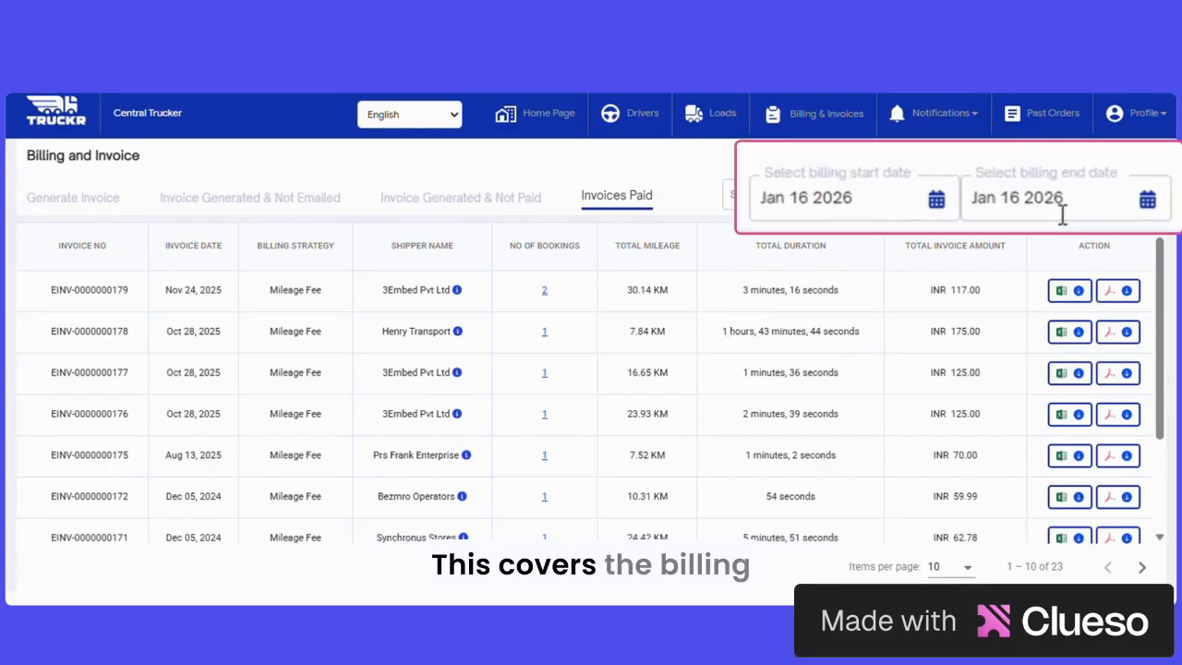
{"action": "left_click", "coordinate": [461, 195]}
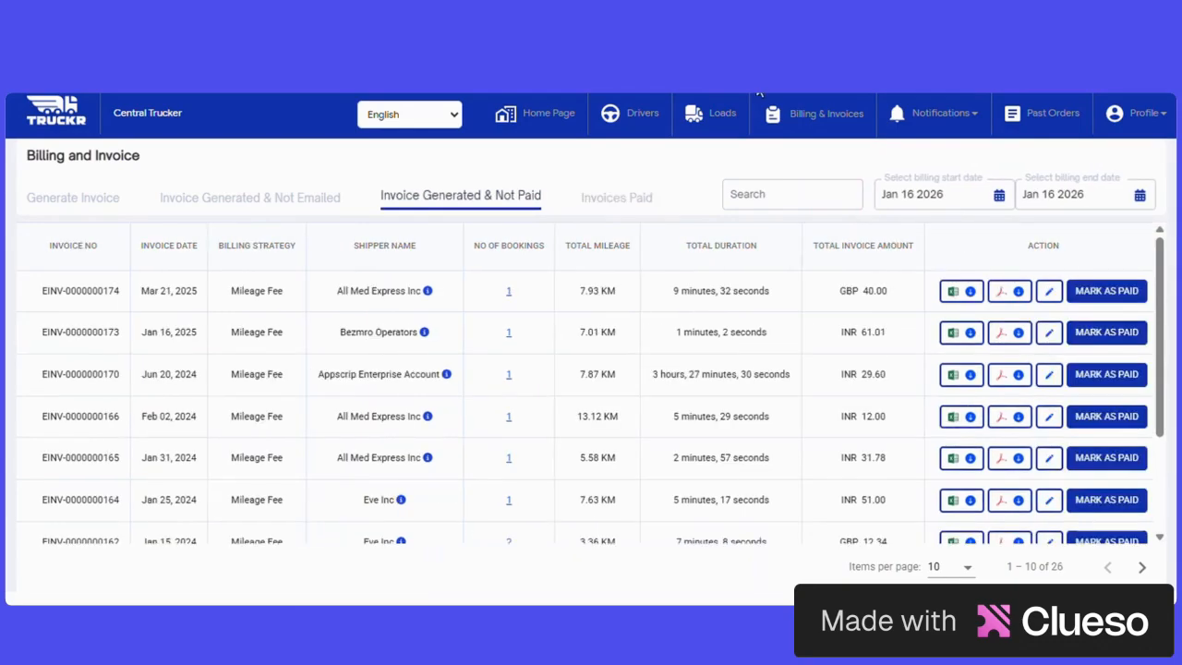
Step: Visit the Loads, Drivers and Home Page sections of the dispatcher portal
{"action": "left_click", "coordinate": [703, 120]}
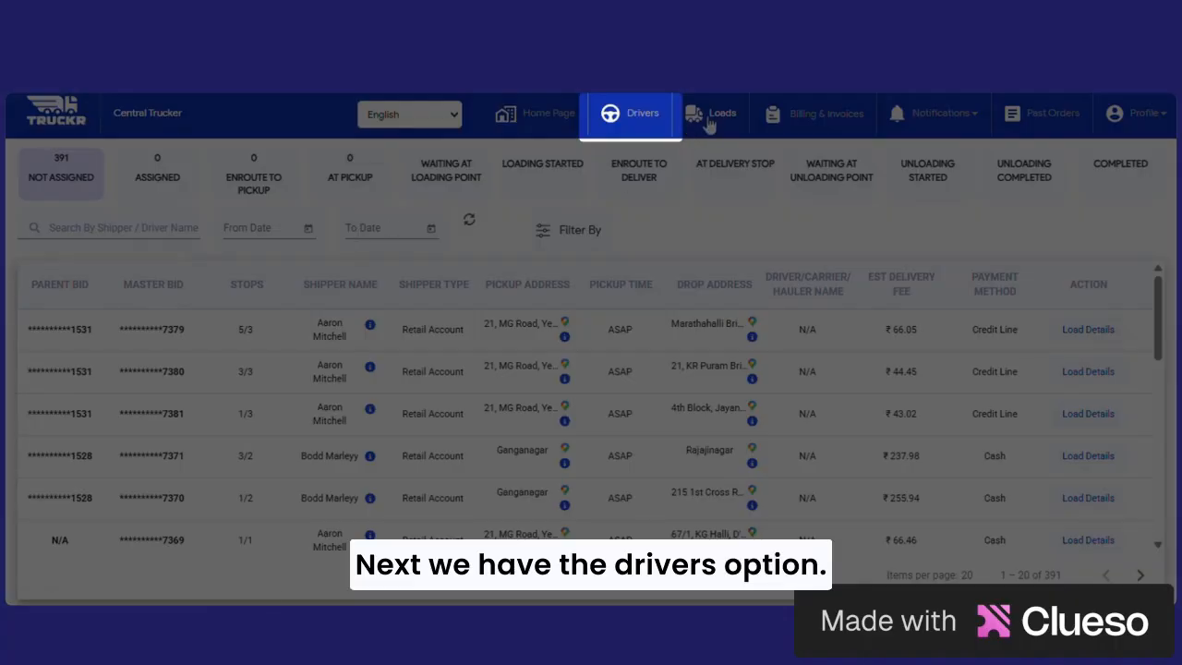
{"action": "left_click", "coordinate": [647, 124]}
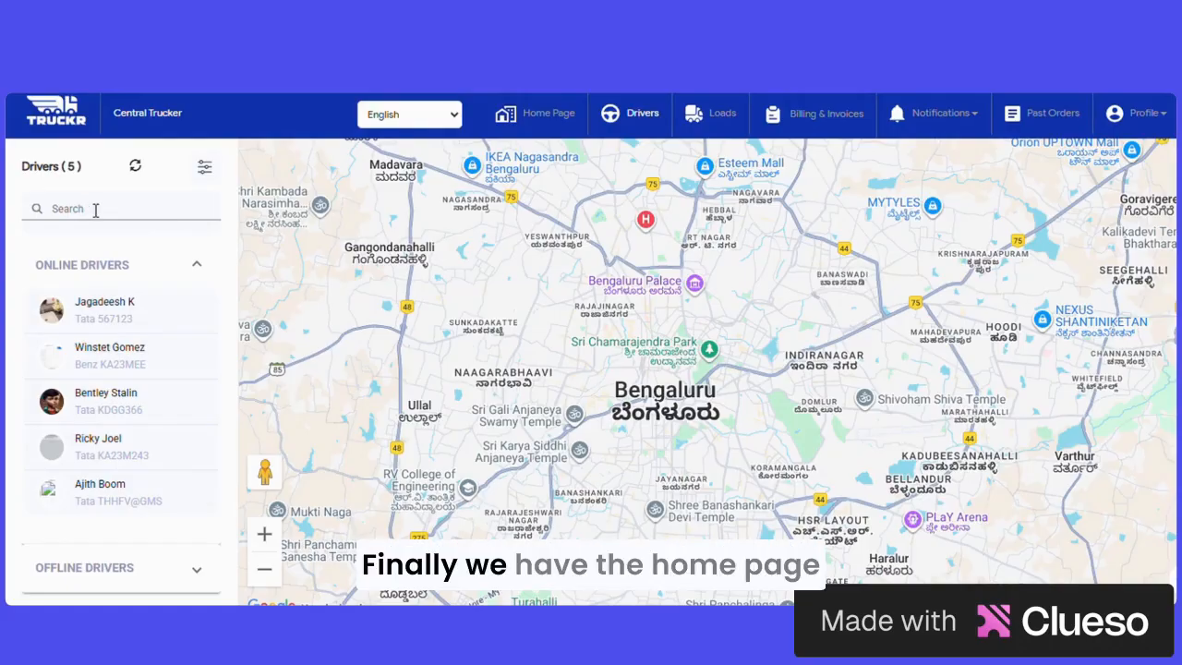
{"action": "left_click", "coordinate": [545, 120]}
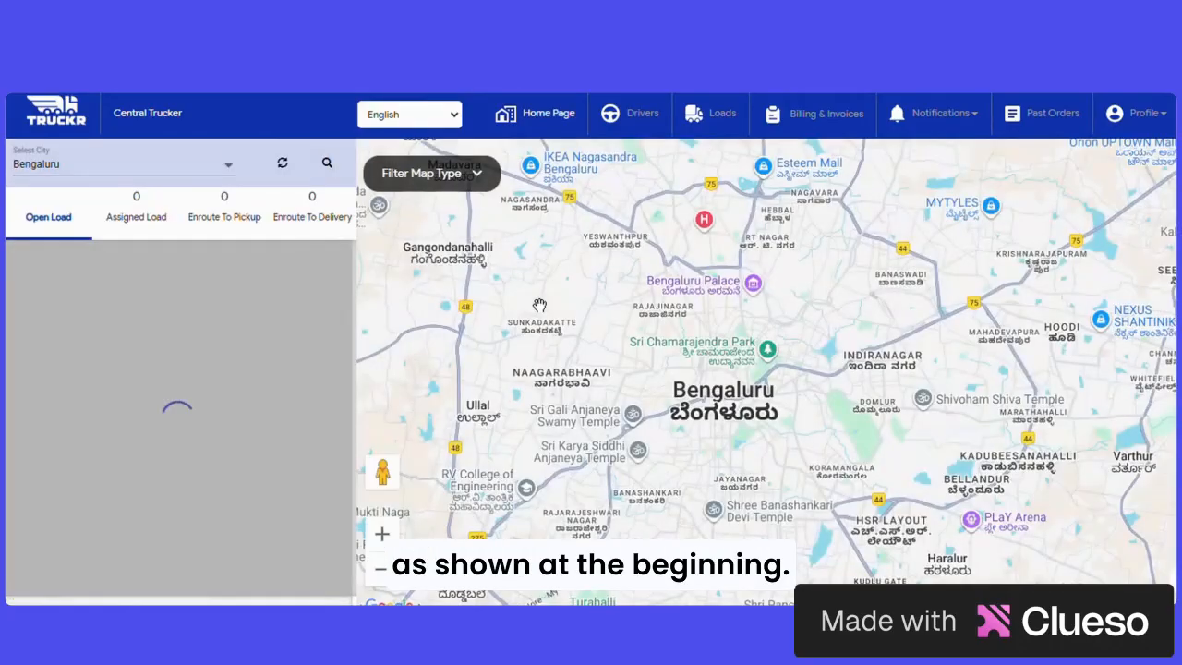